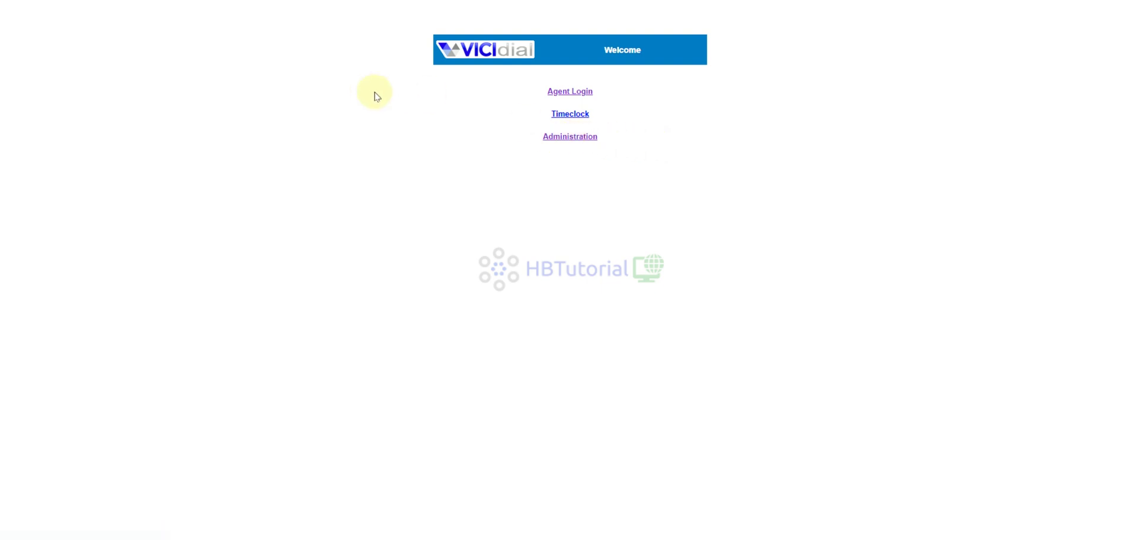
Step: Sign in to VICIdial administration and open the Screen Colors list from Admin
left_click(555, 138)
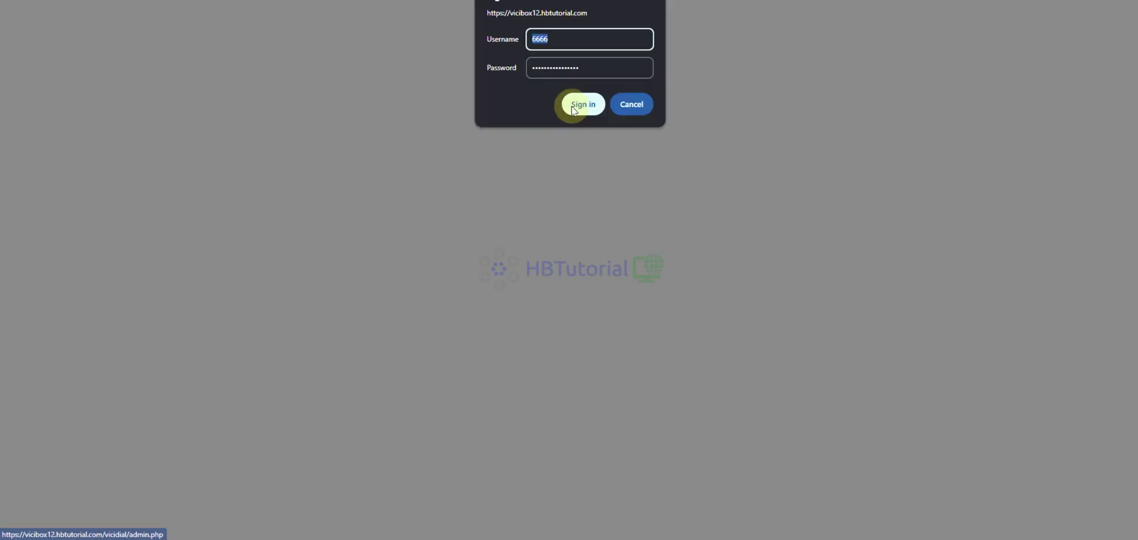
left_click(579, 105)
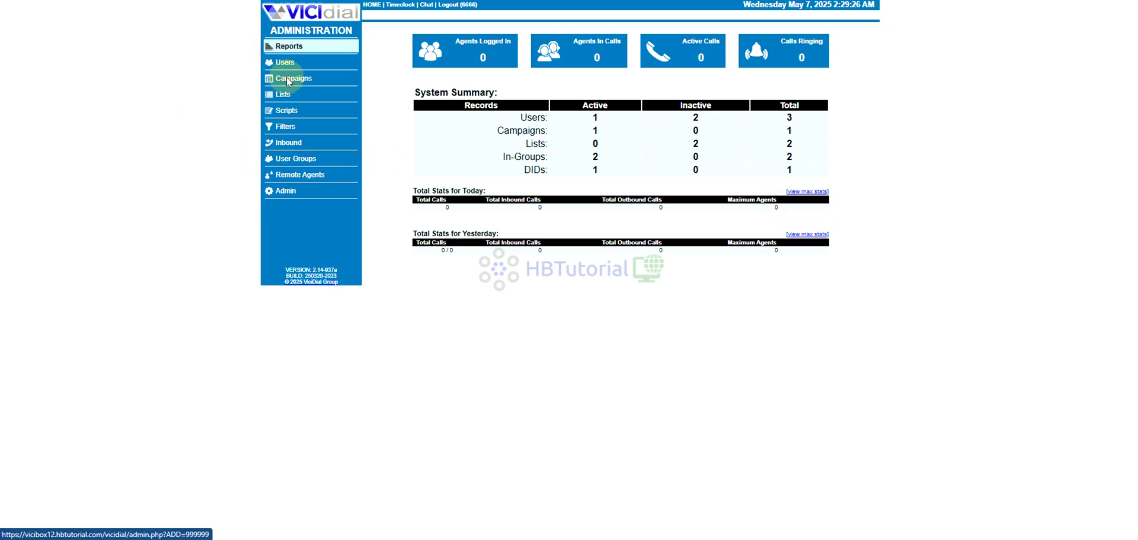
left_click(272, 191)
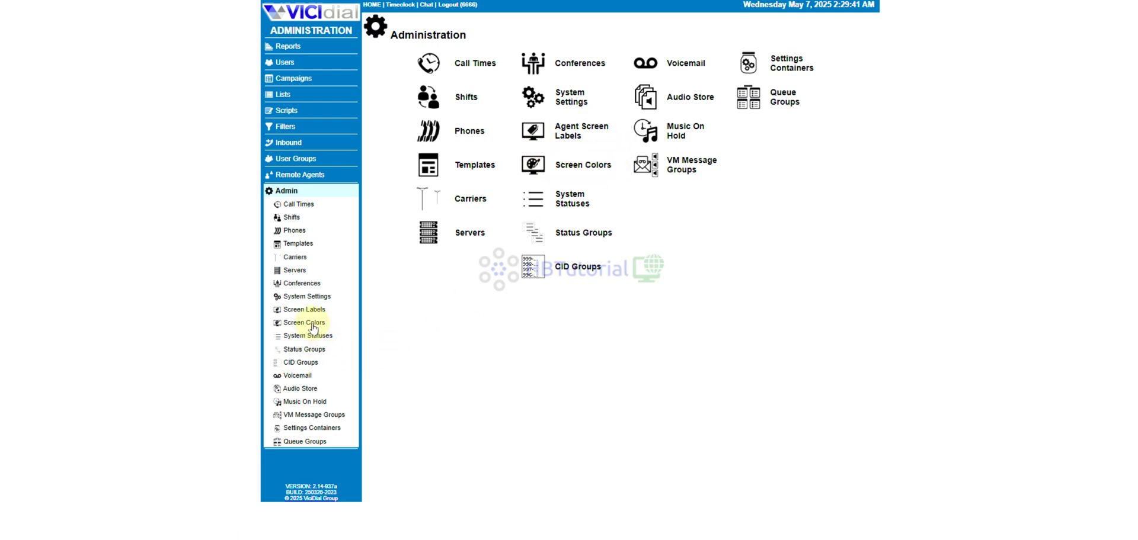
left_click(584, 166)
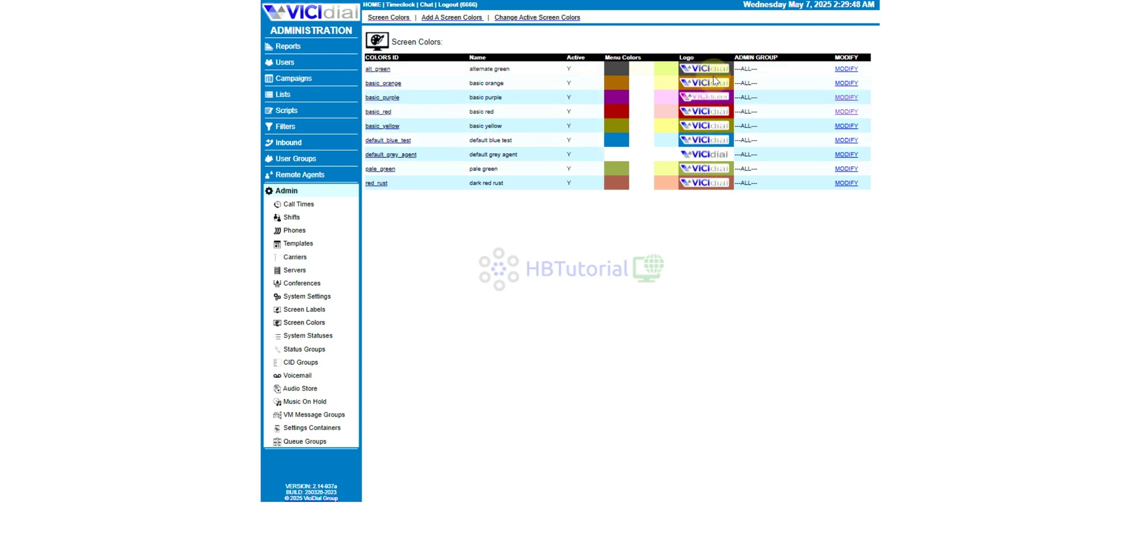
Step: Set both Admin and Agent Screen Colors to basic_purple in the active screen colour settings
left_click(528, 21)
scroll(616, 355, "down", 15)
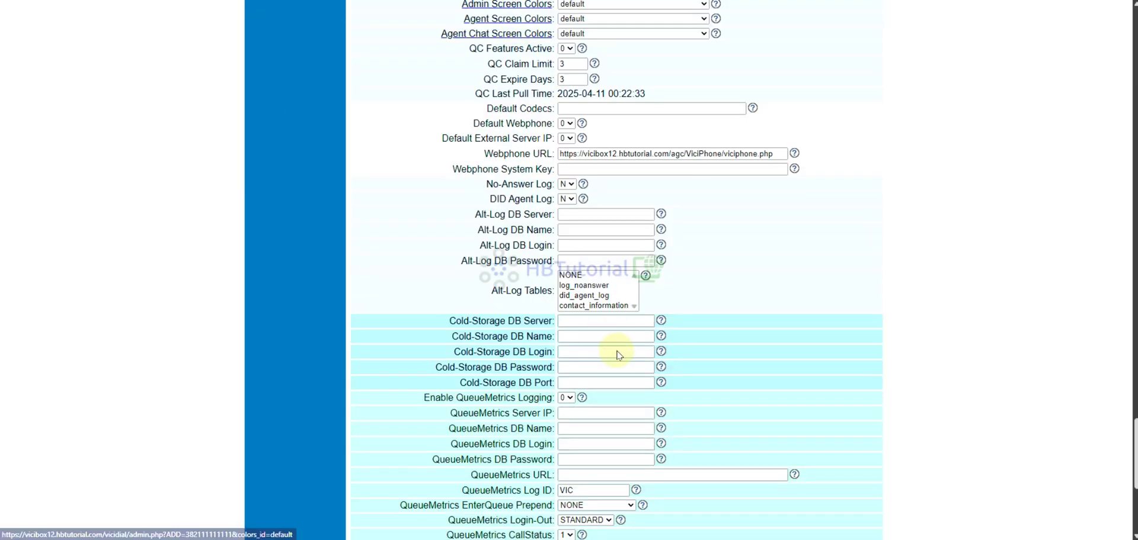
scroll(703, 361, "up", 4)
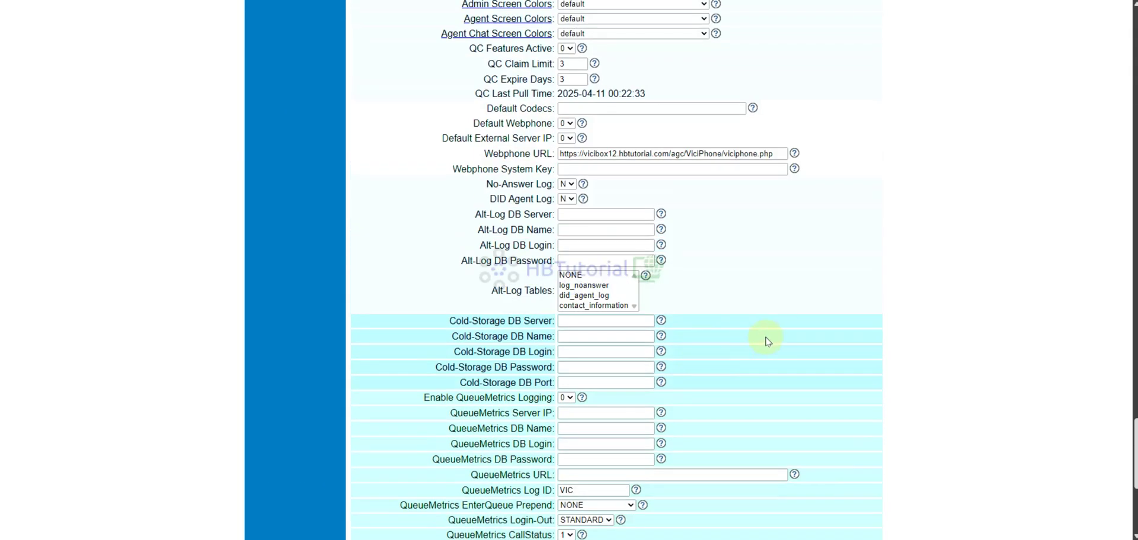
scroll(728, 291, "up", 3)
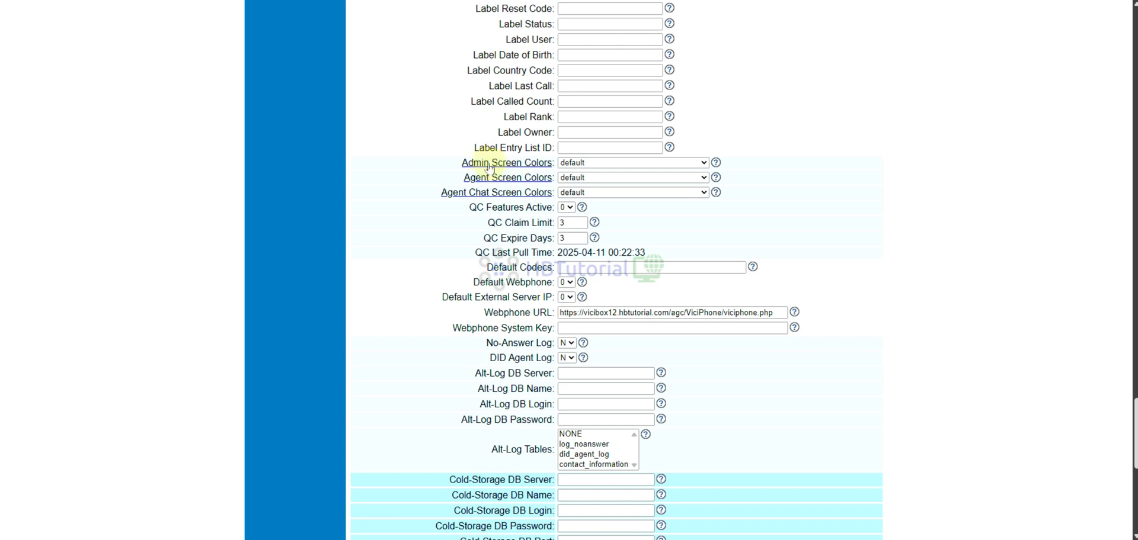
left_click(594, 163)
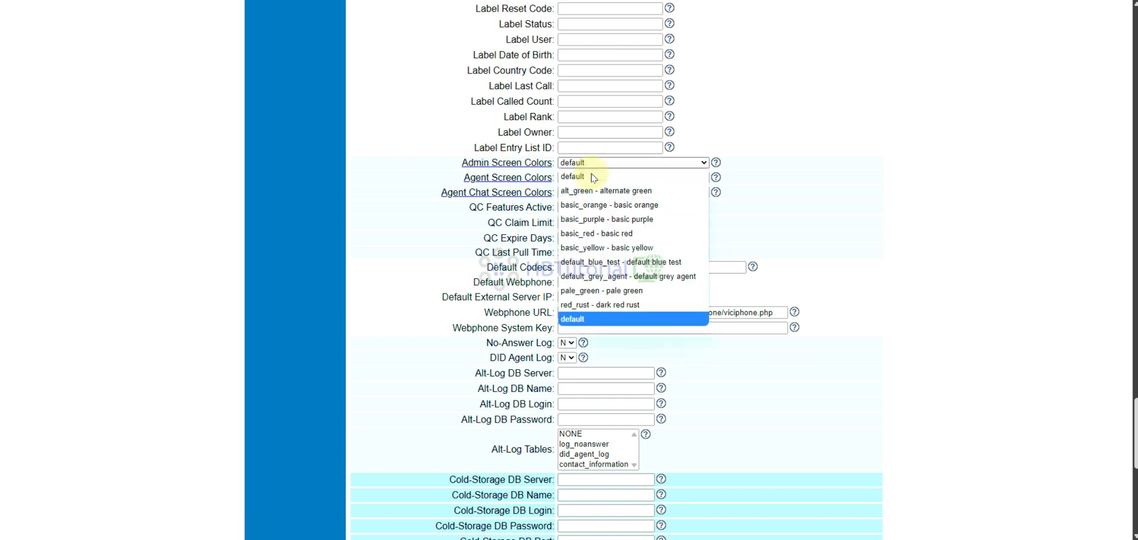
left_click(592, 219)
left_click(592, 178)
left_click(605, 234)
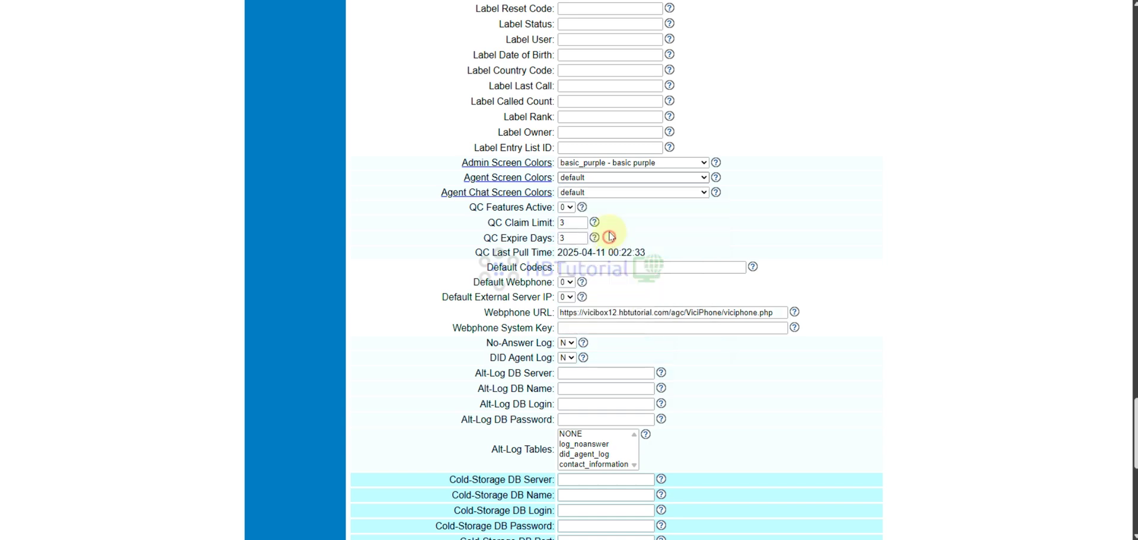
left_click(587, 147)
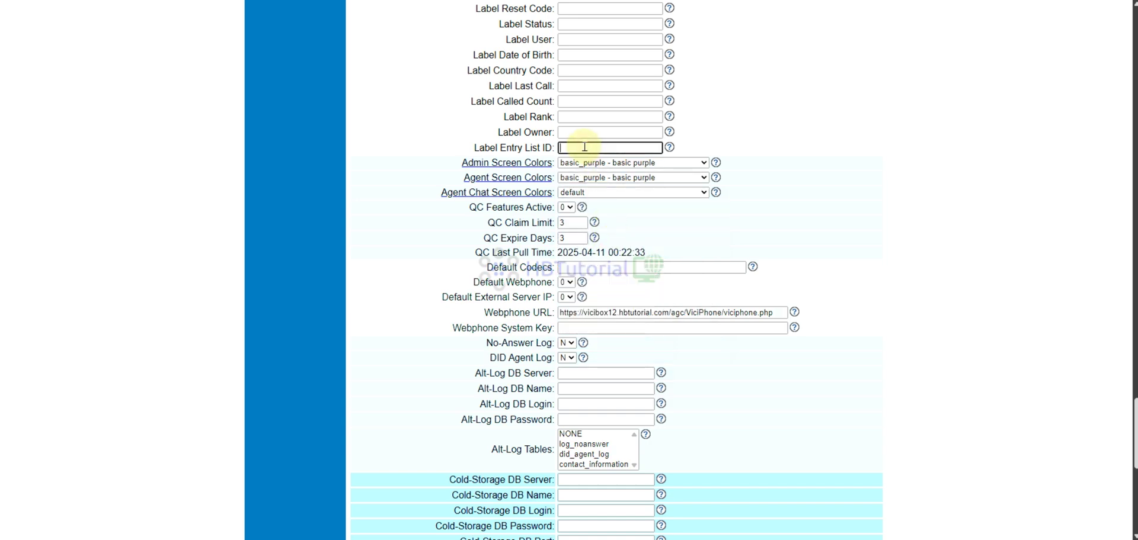
scroll(605, 237, "down", 8)
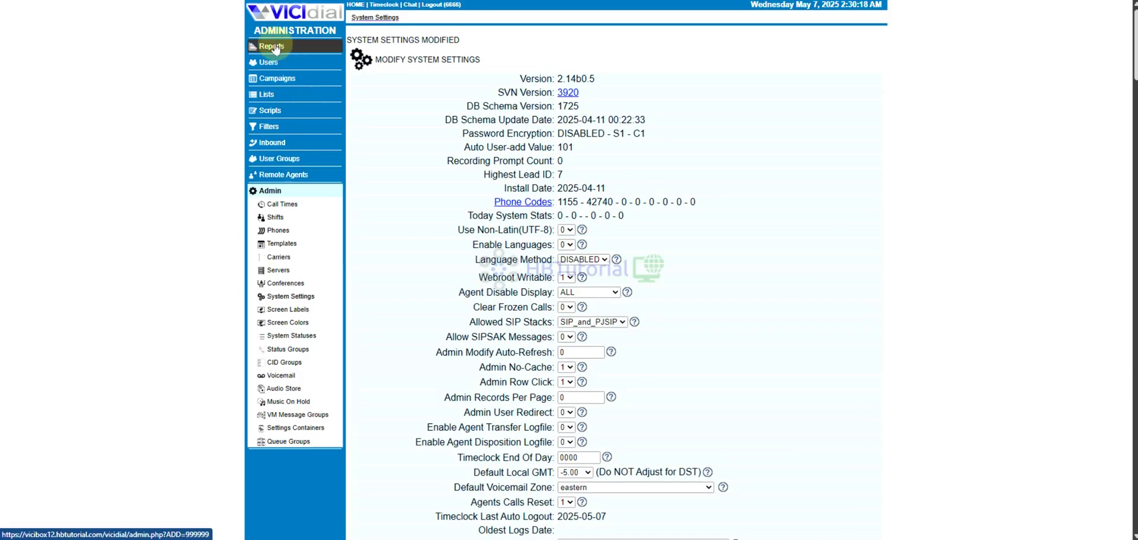
Step: Reload to show the purple theme and return to the Screen Colors list
left_click(280, 303)
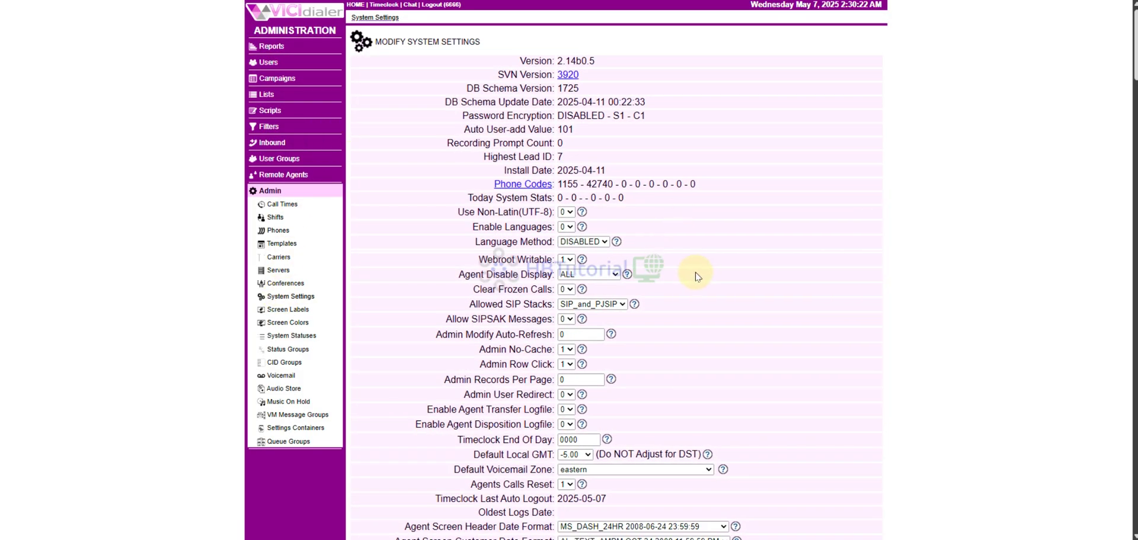
scroll(691, 279, "down", 8)
scroll(690, 285, "up", 8)
left_click(285, 324)
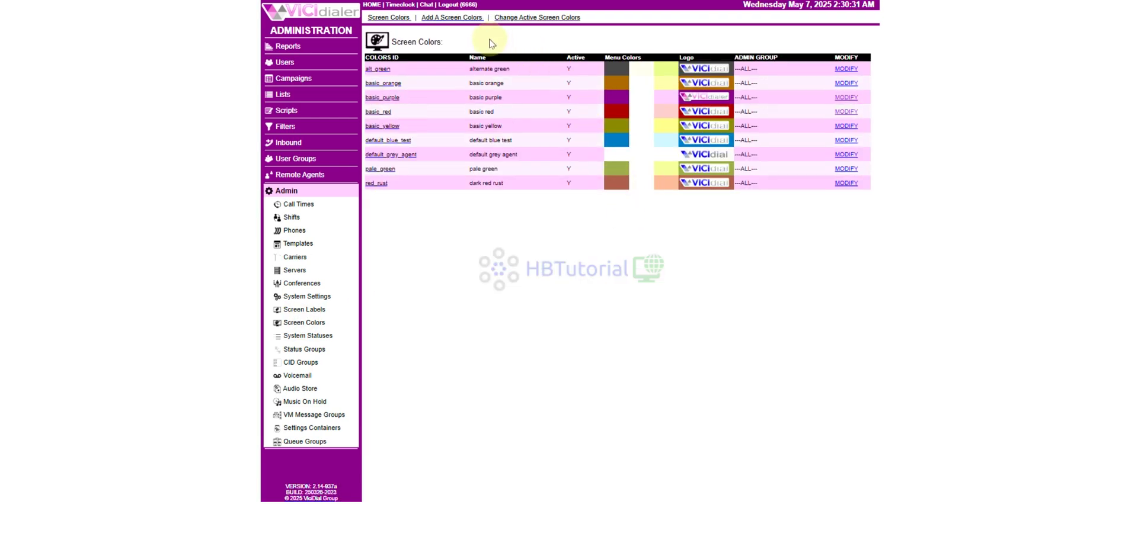
Step: Add a new screen colour scheme with ID HBT and name HBTCOlor
left_click(444, 20)
left_click(504, 72)
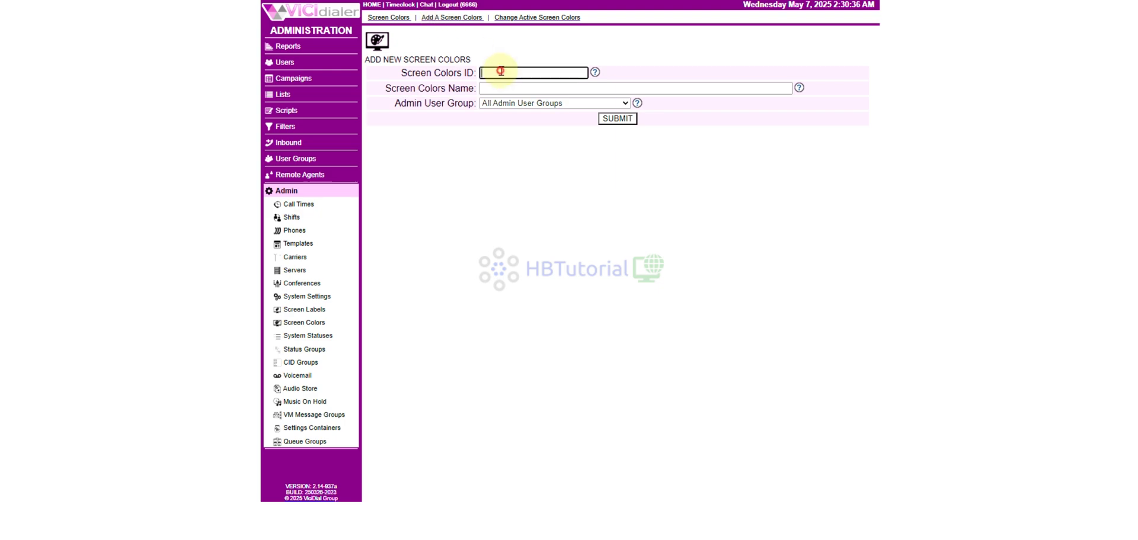
left_click(536, 98)
left_click(501, 87)
left_click(554, 107)
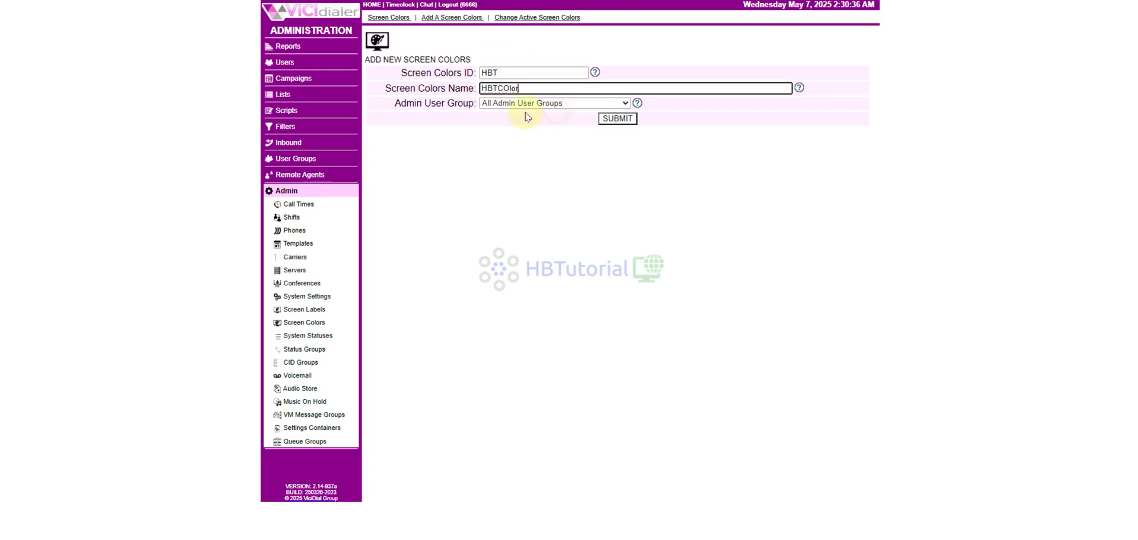
left_click(620, 120)
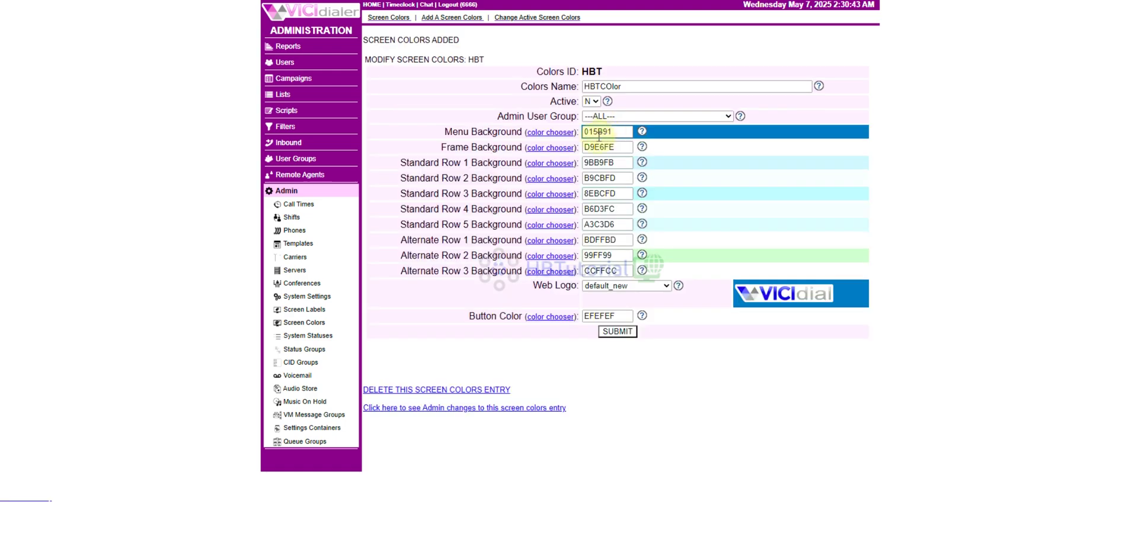
left_click(590, 102)
Step: Set HBT Active to Y, menu background 004D40, frame FDFDFD, standard row 1 B0E0E6
left_click(588, 129)
left_click(616, 131)
double_click(605, 147)
type("FDFDFD")
double_click(607, 163)
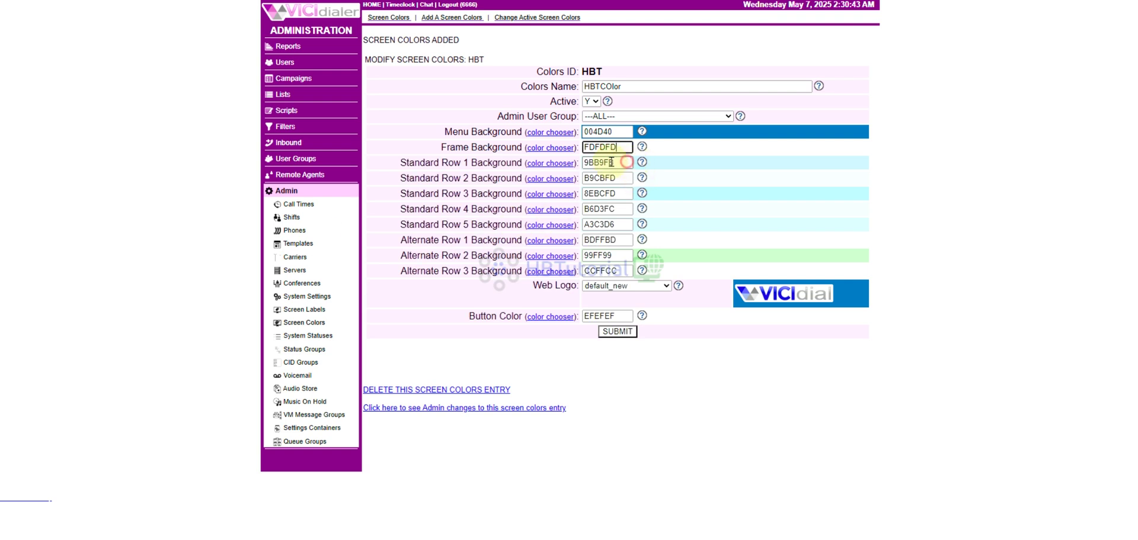
type("B0E0E6")
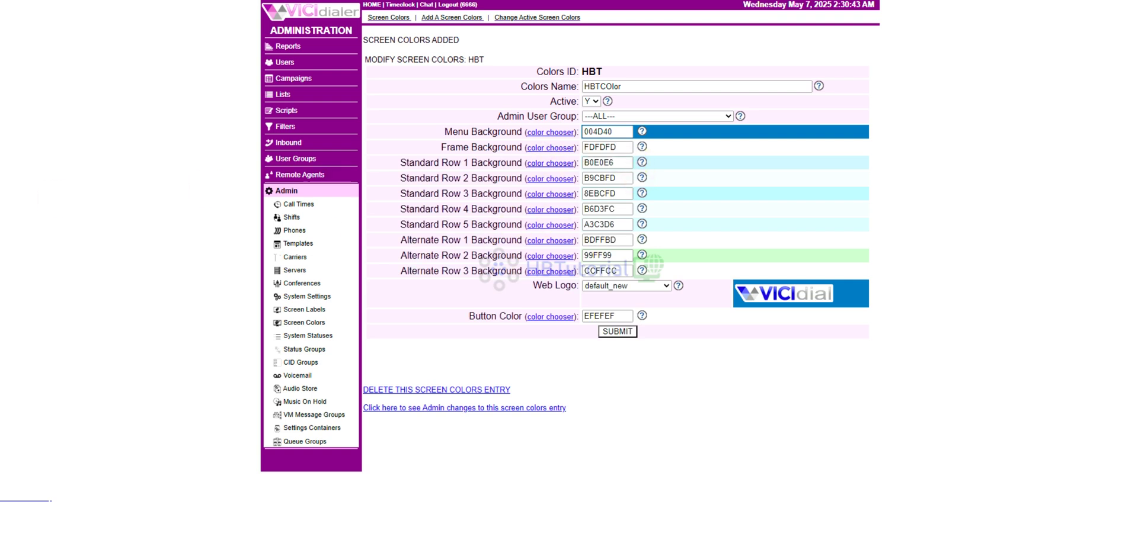
Step: Set standard rows 2–5 to E0F2F1, F0FFFF, F5FFFA and E0FFFF
double_click(625, 178)
type("E0F2F1")
double_click(623, 192)
type("F0FFFF")
double_click(605, 208)
type("F5FFFA")
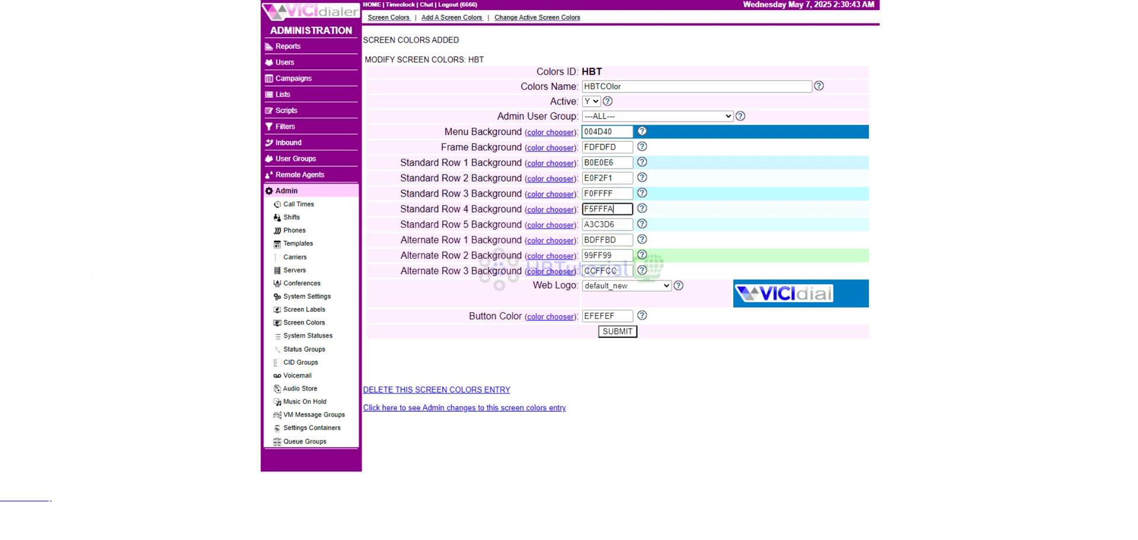
double_click(607, 224)
type("E0FFFF")
Step: Set alternate rows to FFF5EE, D0F0C0, F0F8FF and button colour 00796B, then save
double_click(618, 241)
type("FFF5EE")
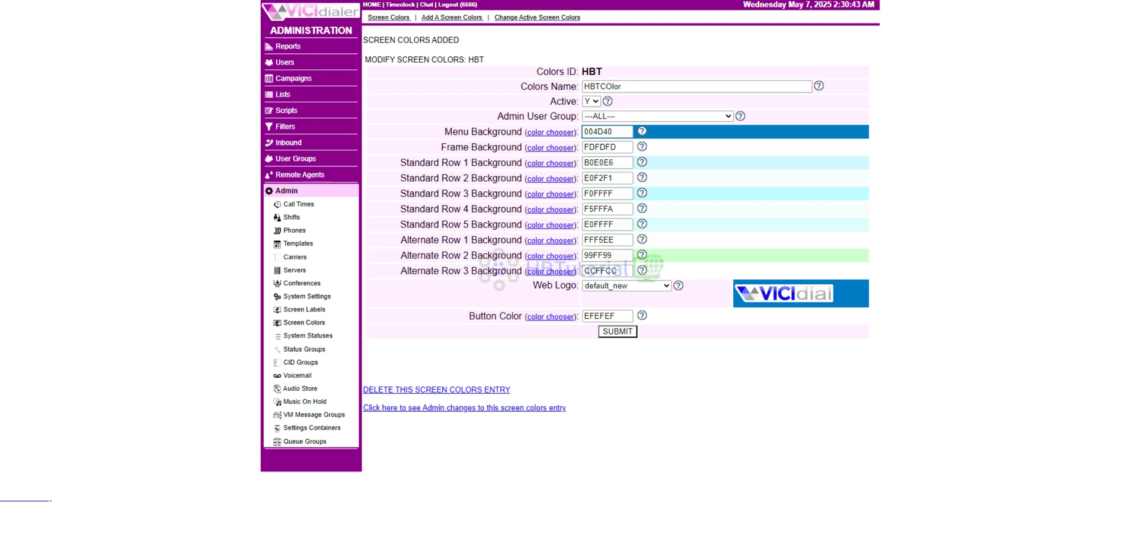
double_click(623, 257)
type("D0F0C0")
double_click(622, 271)
type("F0F8FF")
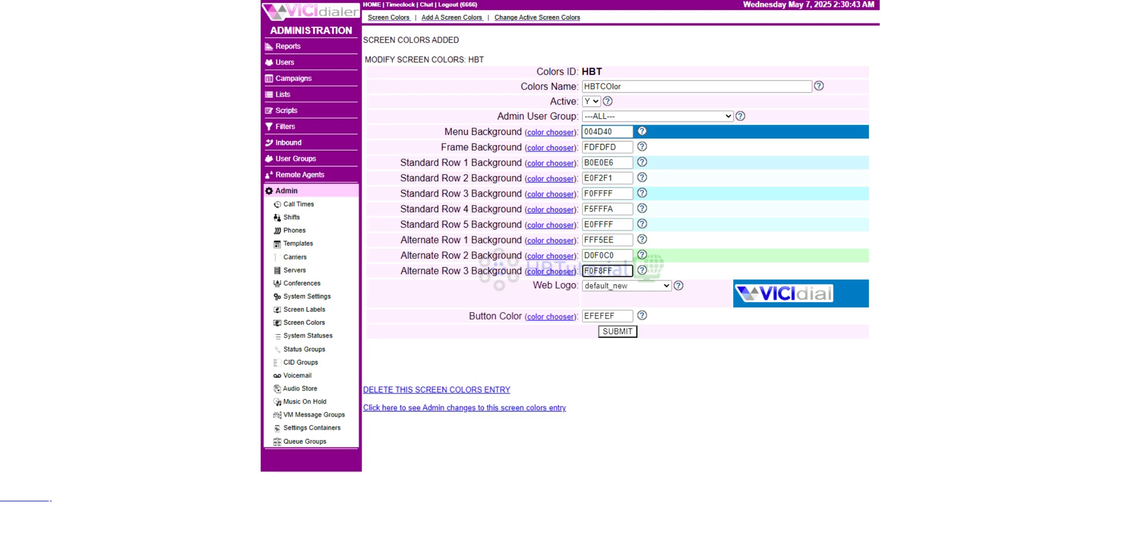
double_click(621, 318)
type("00796B")
left_click(620, 334)
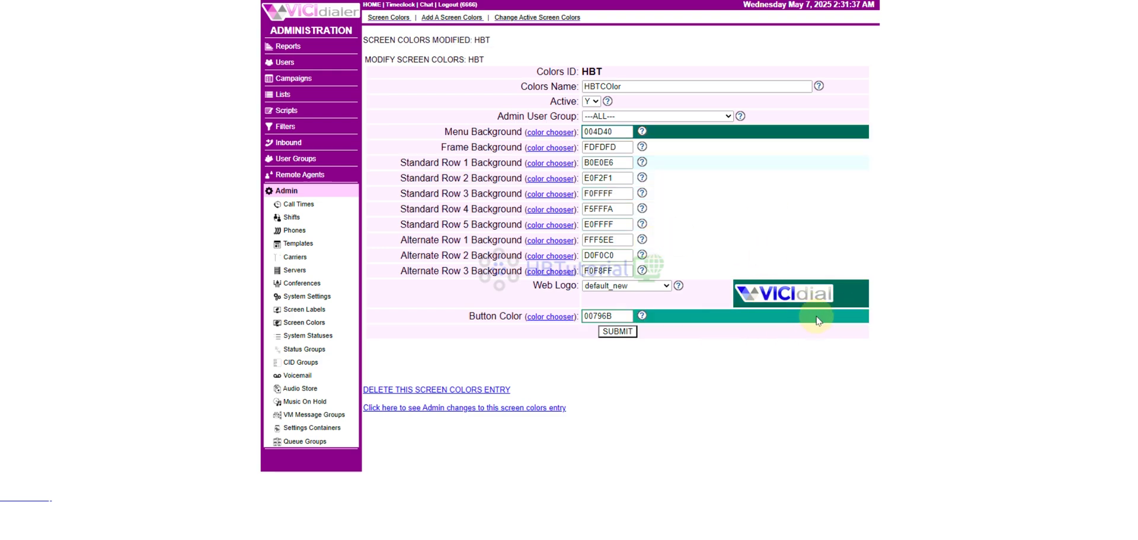
Step: Choose HBT - HBTCOlor as the Admin Screen Colors and submit the system settings
left_click(535, 19)
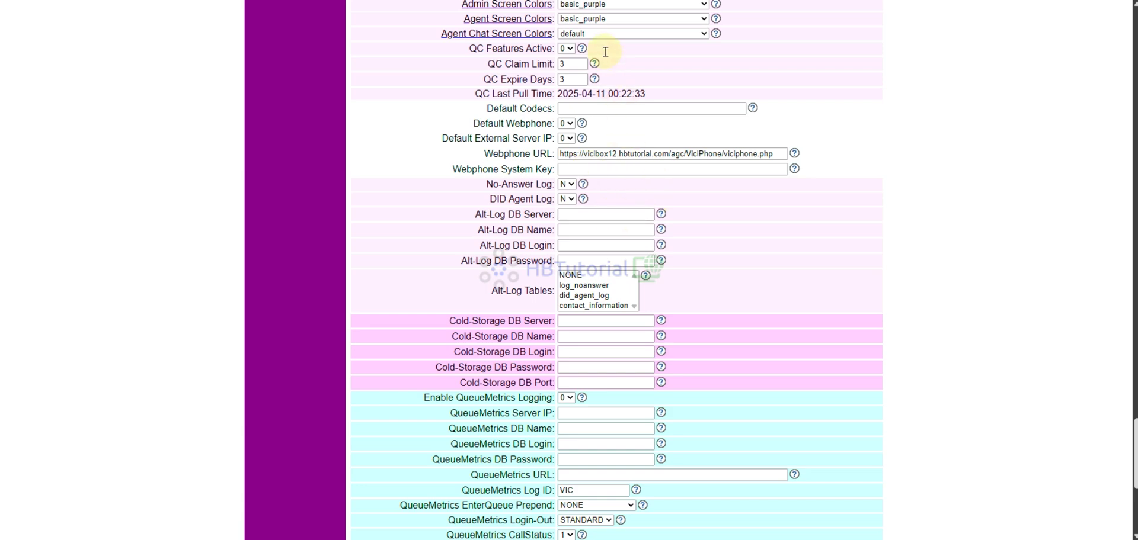
scroll(583, 124, "up", 3)
left_click(589, 162)
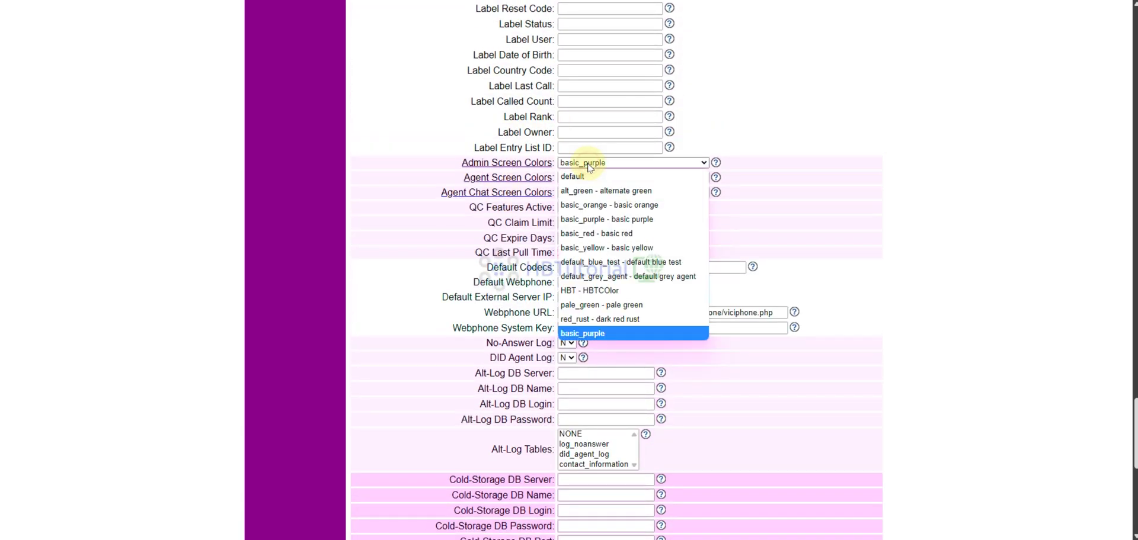
left_click(590, 290)
scroll(599, 280, "down", 8)
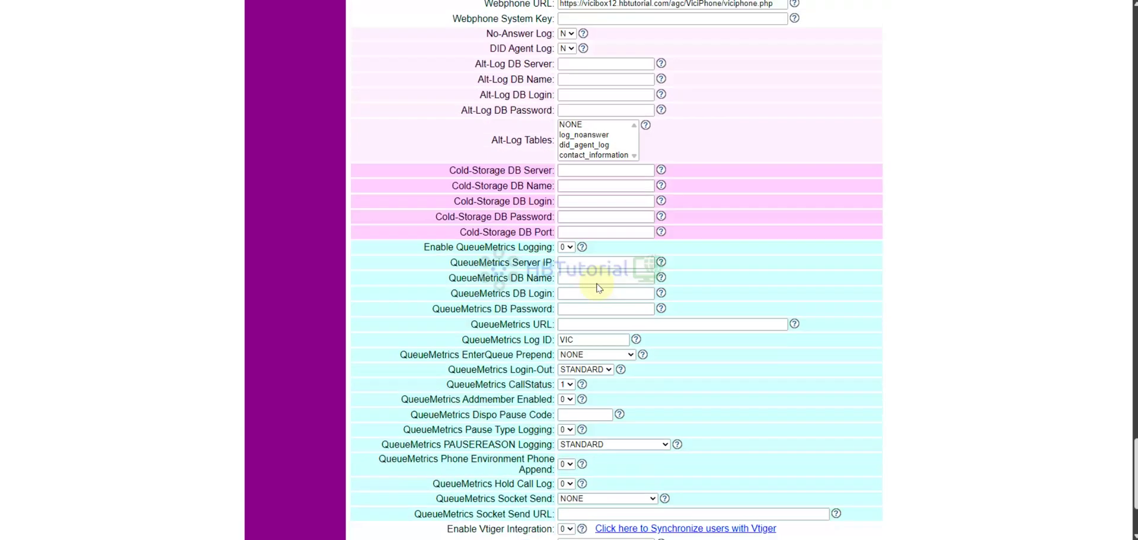
left_click(609, 464)
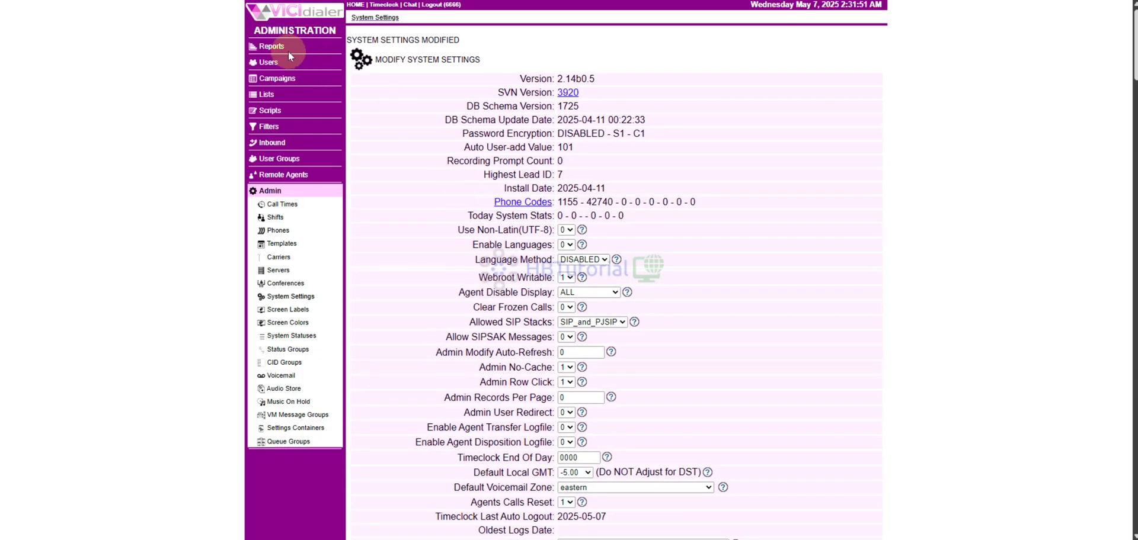
Step: Visit the Real-Time Main Report, then go back to Admin and open Screen Colors
left_click(276, 14)
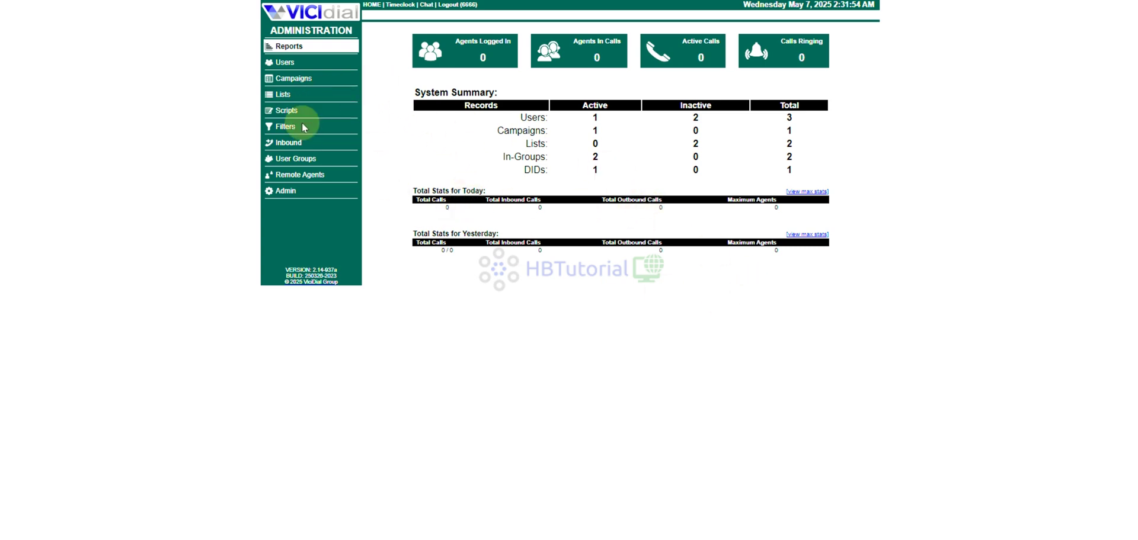
left_click(285, 192)
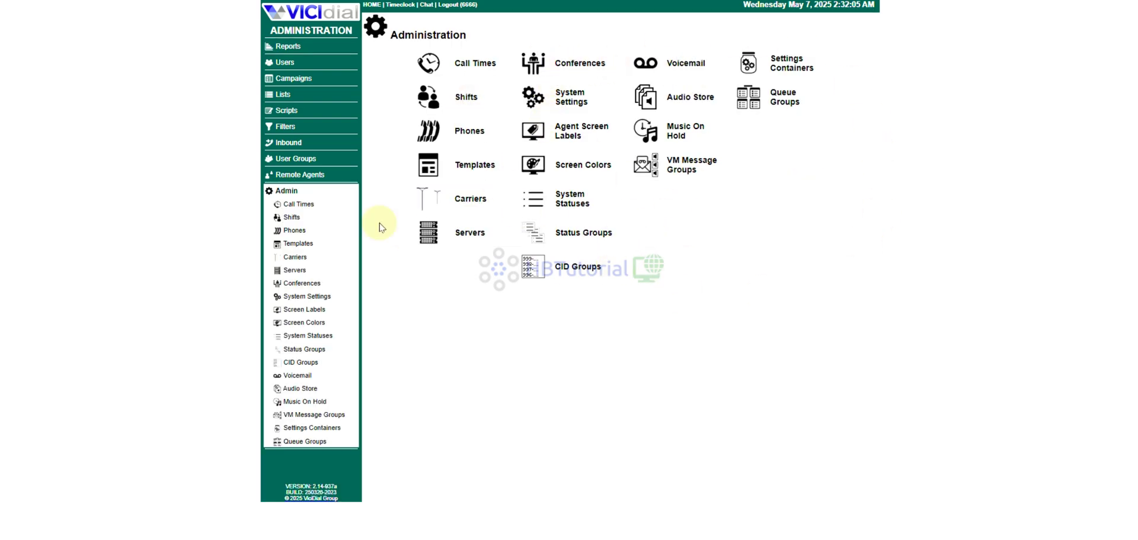
left_click(289, 47)
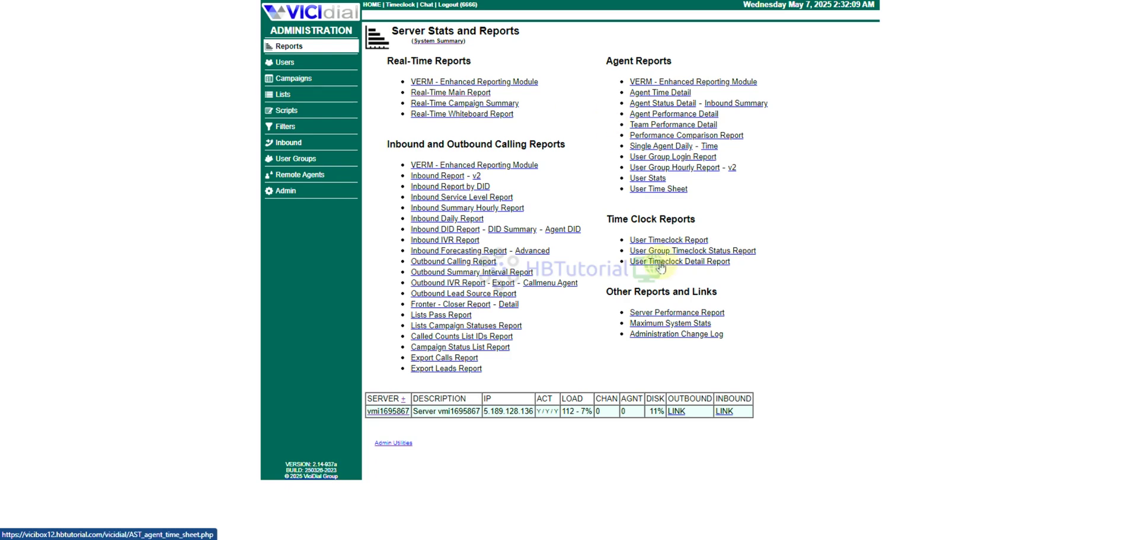
left_click(452, 94)
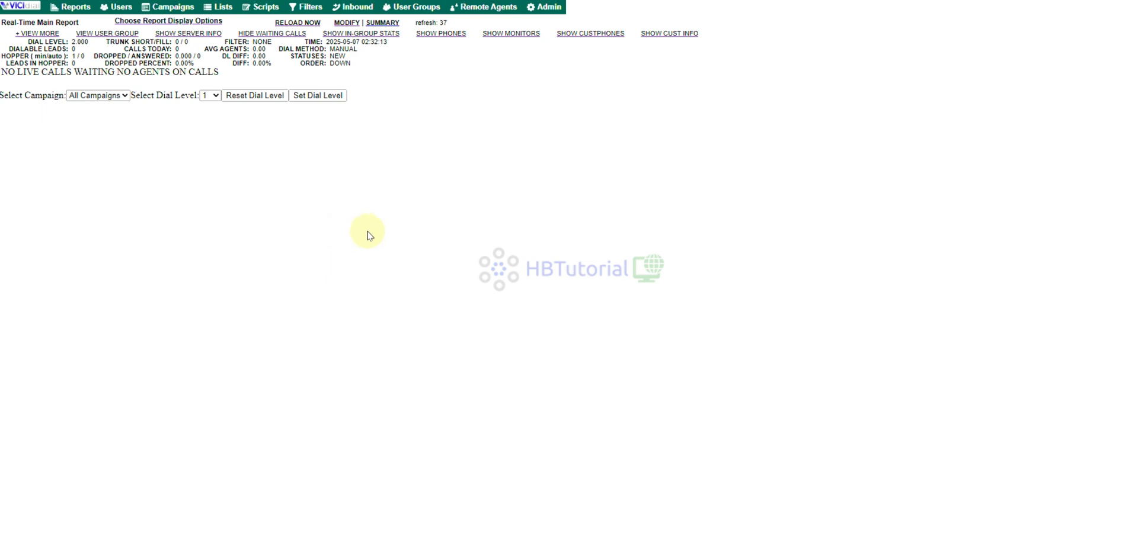
left_click(70, 8)
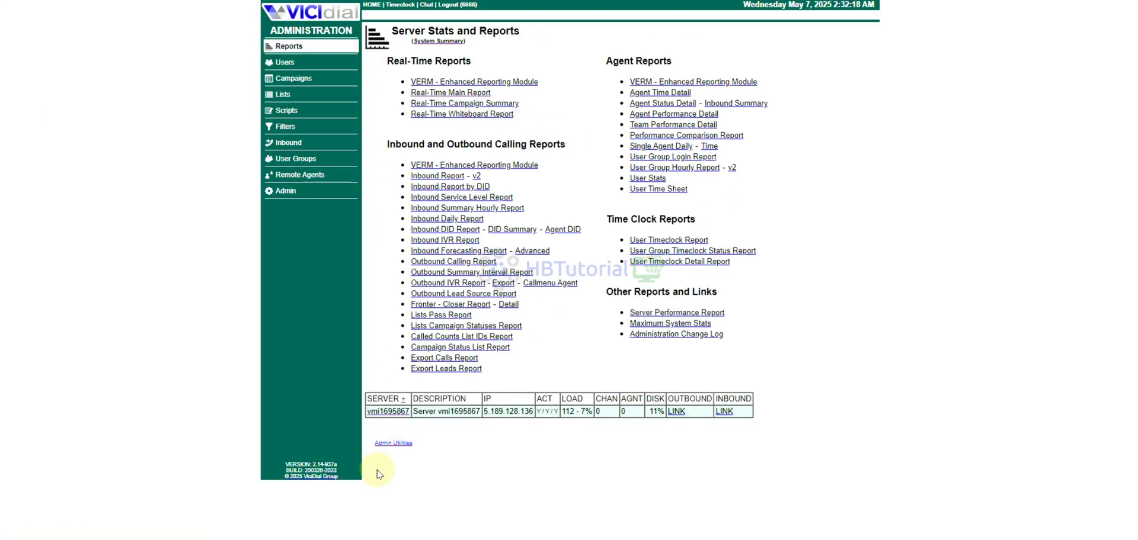
left_click(285, 192)
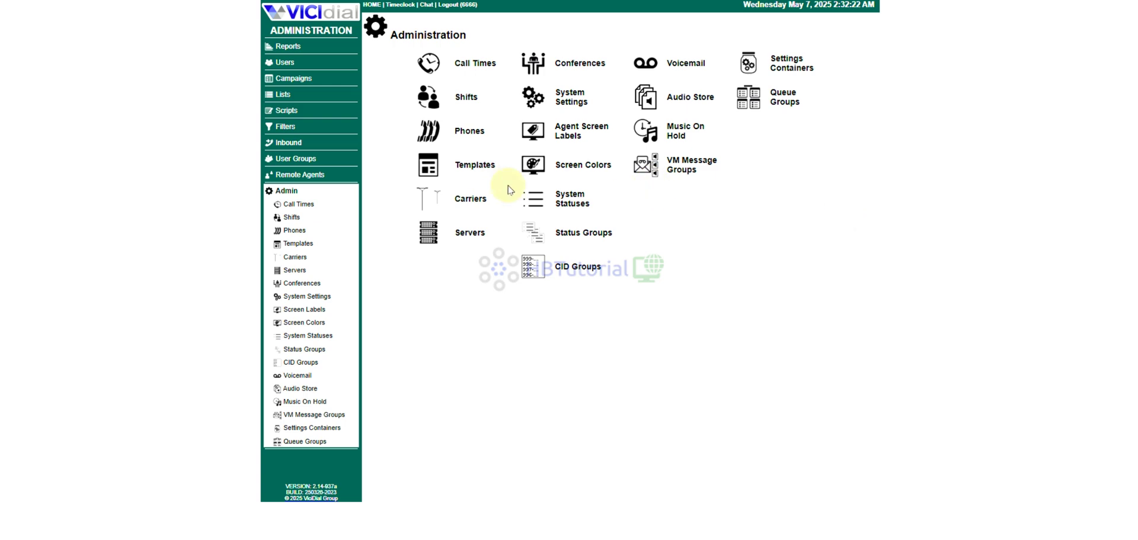
left_click(568, 171)
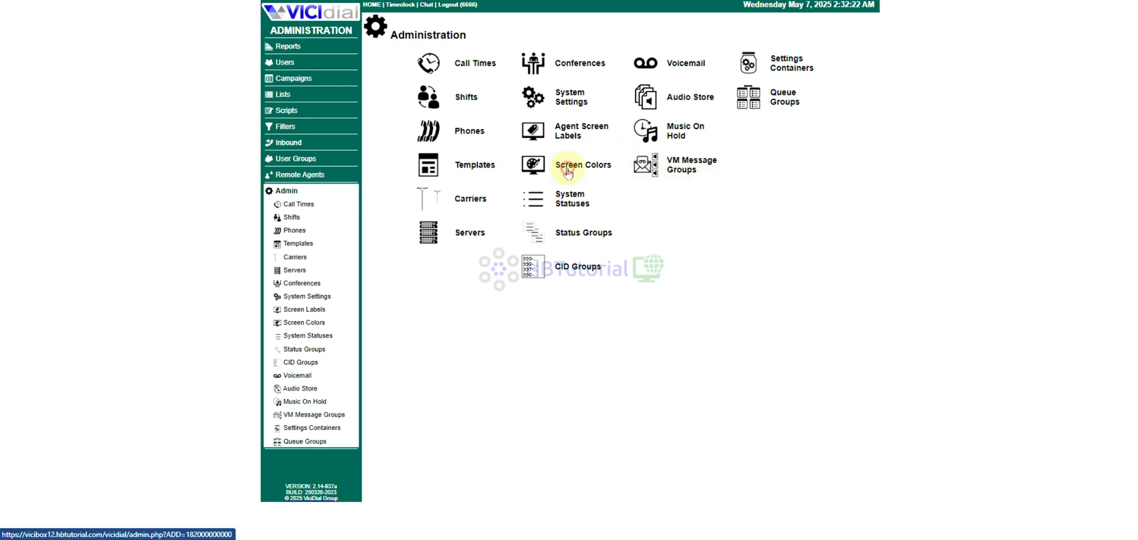
Step: Add a colour scheme with ID HBT1 and name HBTCOlor1
left_click(461, 18)
left_click(535, 73)
type("HBT1")
left_click(530, 88)
type("HBTCOlor1")
left_click(606, 119)
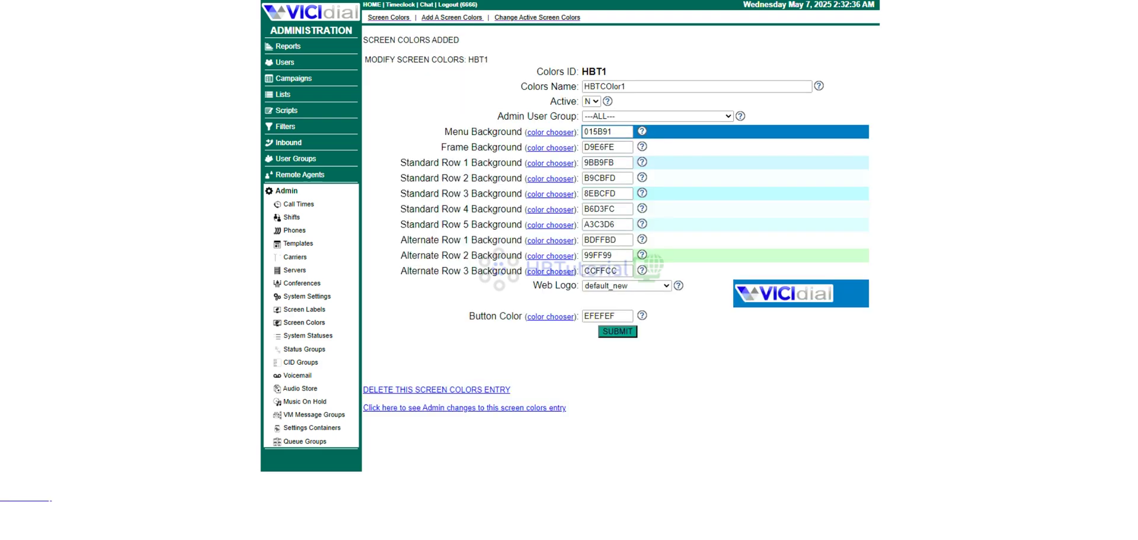
Step: Set menu background 004466, frame E6F7FF, standard rows 2–5 B4E1A5, A2D39C, D9F2E6, C6E6D6
left_click(590, 132)
double_click(594, 147)
type("E6F7FF")
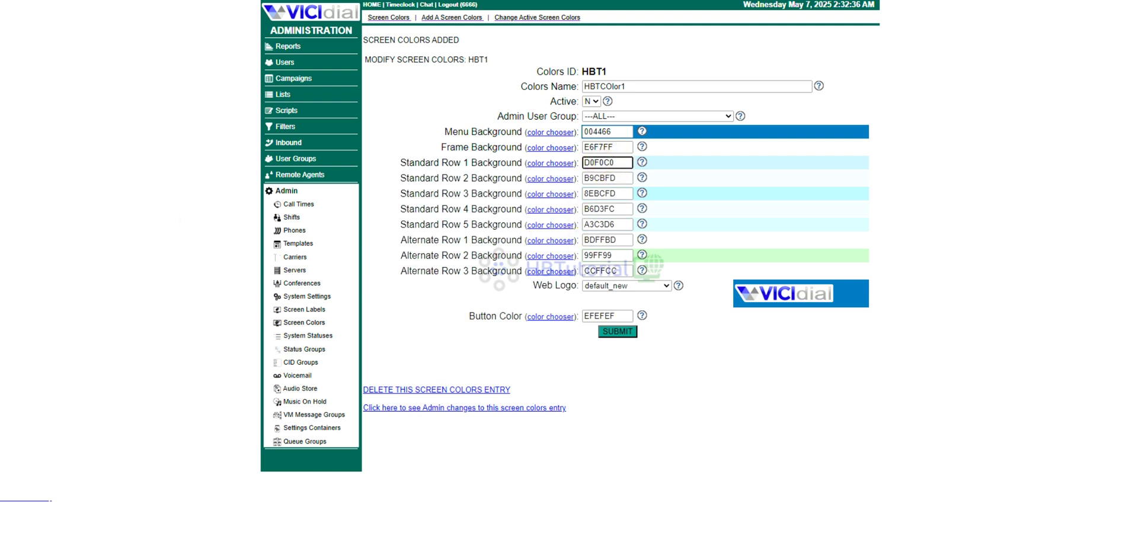
left_click(599, 178)
double_click(599, 178)
type("B4E1A5")
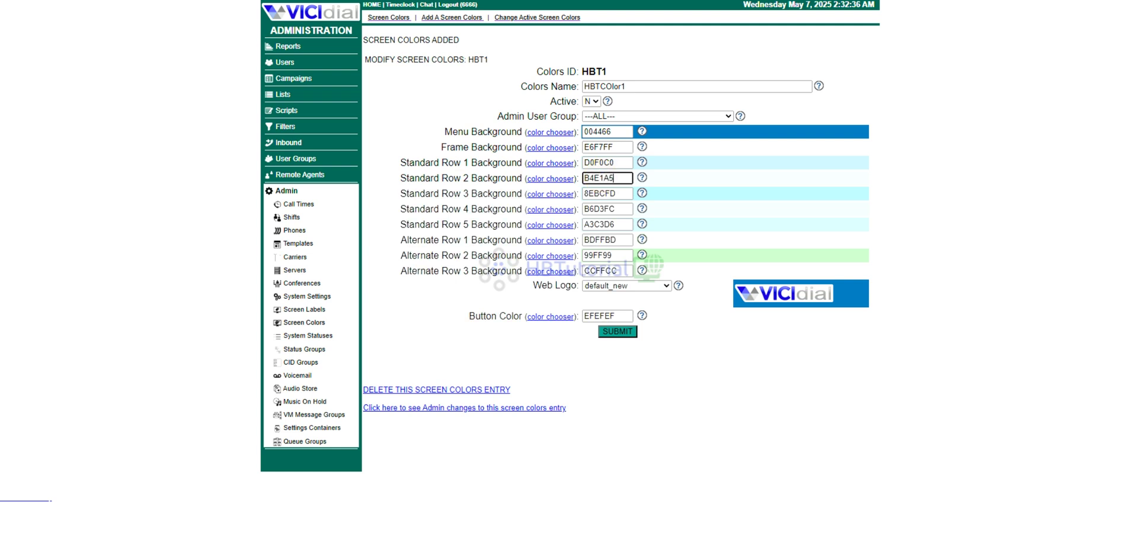
double_click(608, 194)
type("A2D39C")
key("alt+Tab")
double_click(597, 209)
type("D9F2E6")
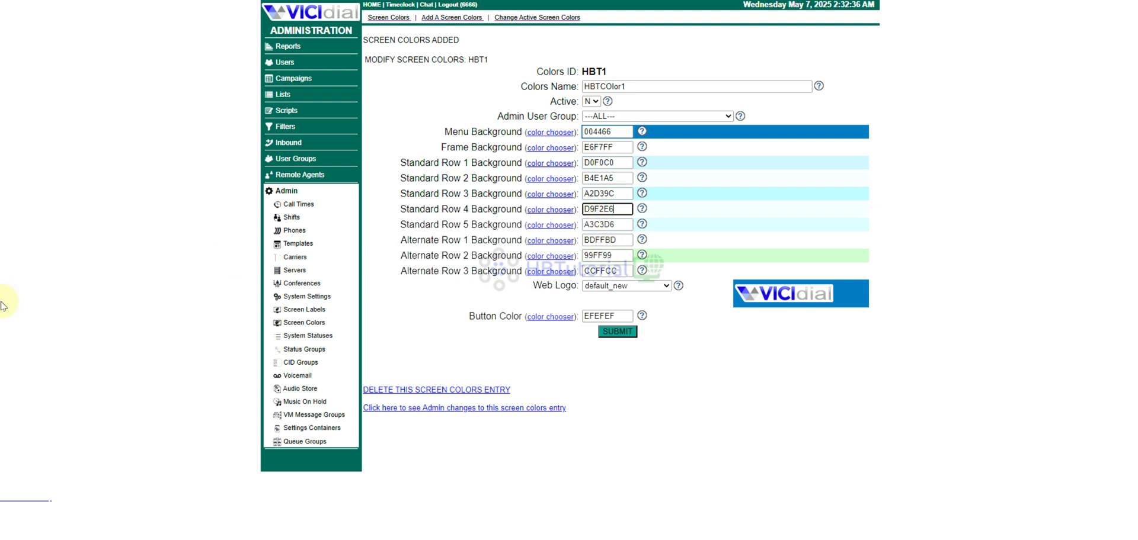
key("alt+Tab")
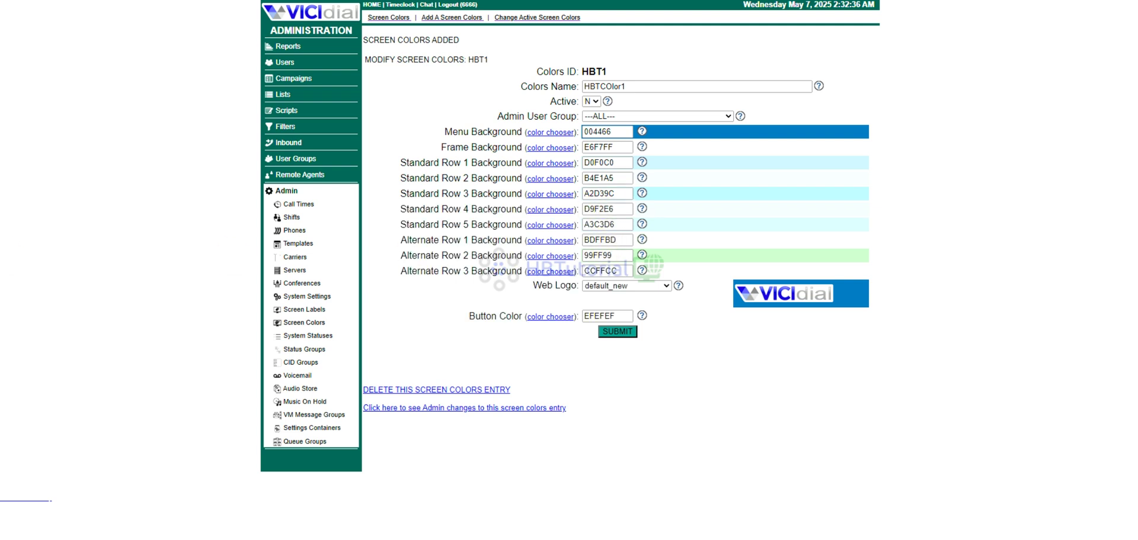
double_click(600, 224)
type("C6E6D6")
Step: Set alternate rows CCE5FF, 99CCFF, 80BFFF and button colour 0073E6, then save HBT1
double_click(601, 240)
type("CCE5FF")
left_click(484, 257)
double_click(604, 256)
type("99CCFF")
left_click(415, 271)
double_click(602, 270)
type("80BFFF")
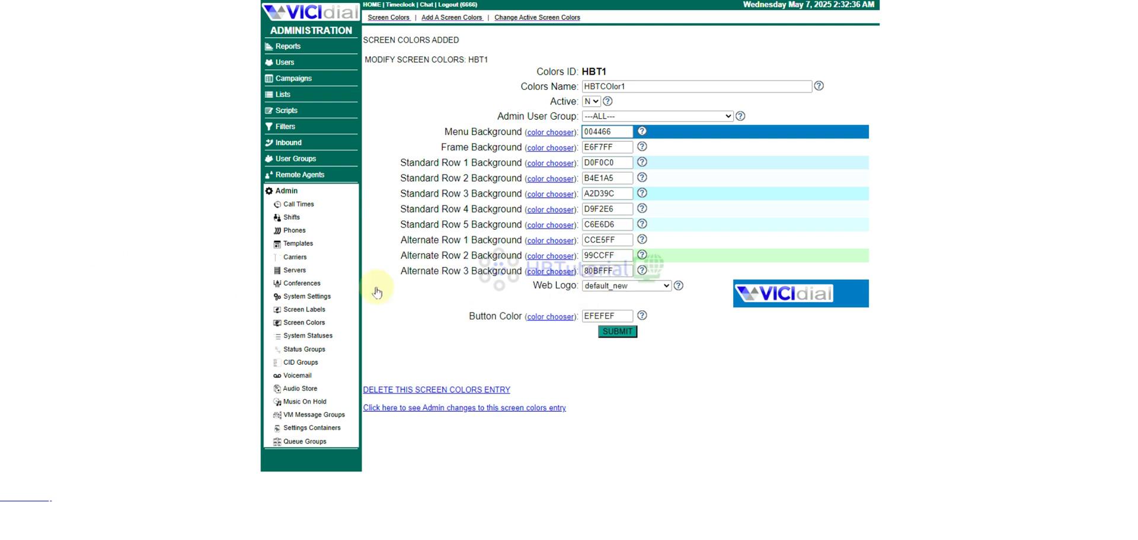
double_click(599, 316)
type("0073E6")
left_click(616, 335)
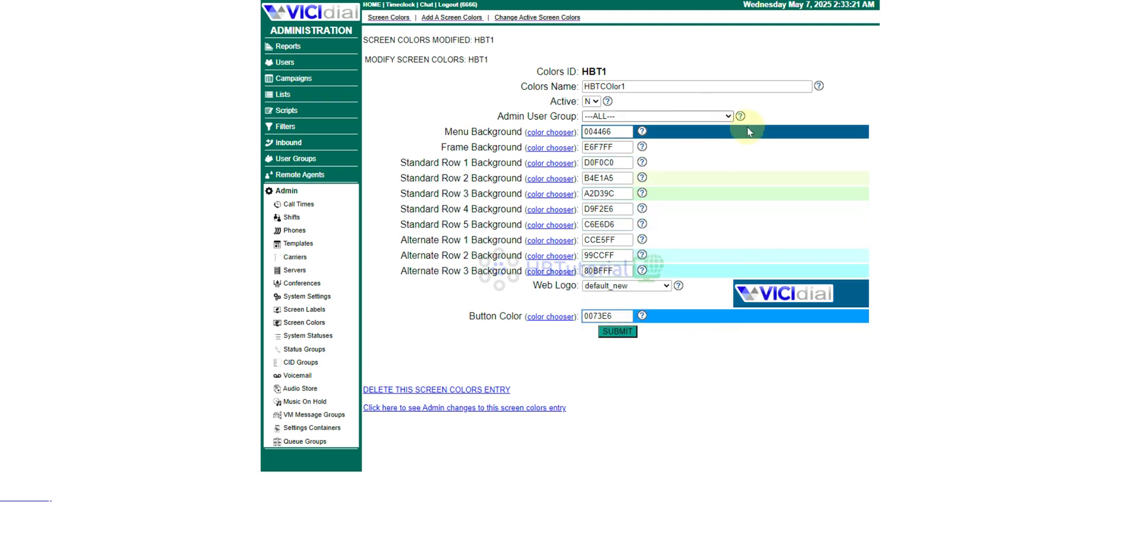
Step: Mark the HBT1 colour scheme as Active Y
left_click(525, 19)
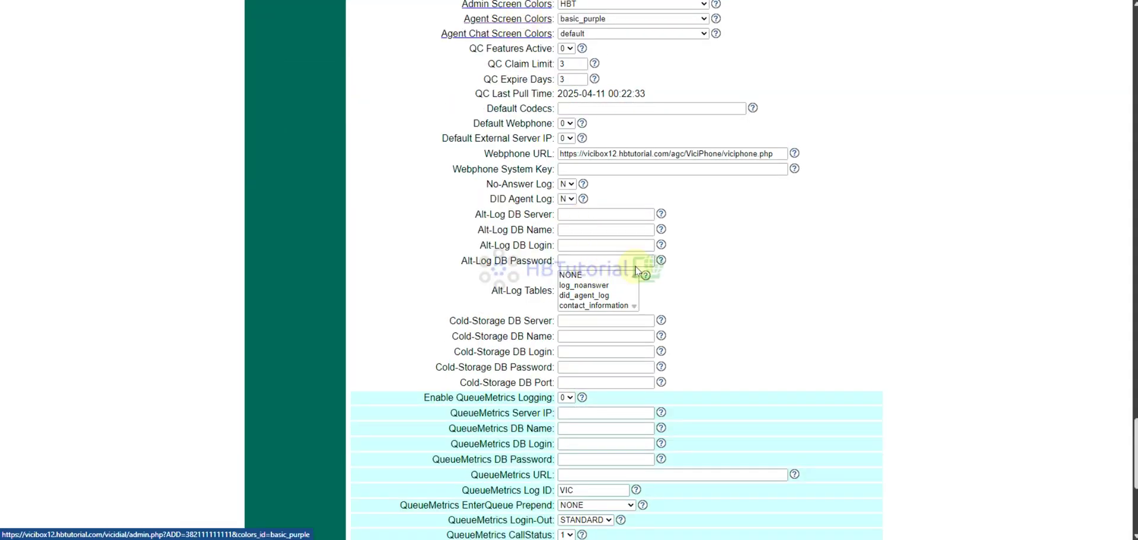
left_click(606, 6)
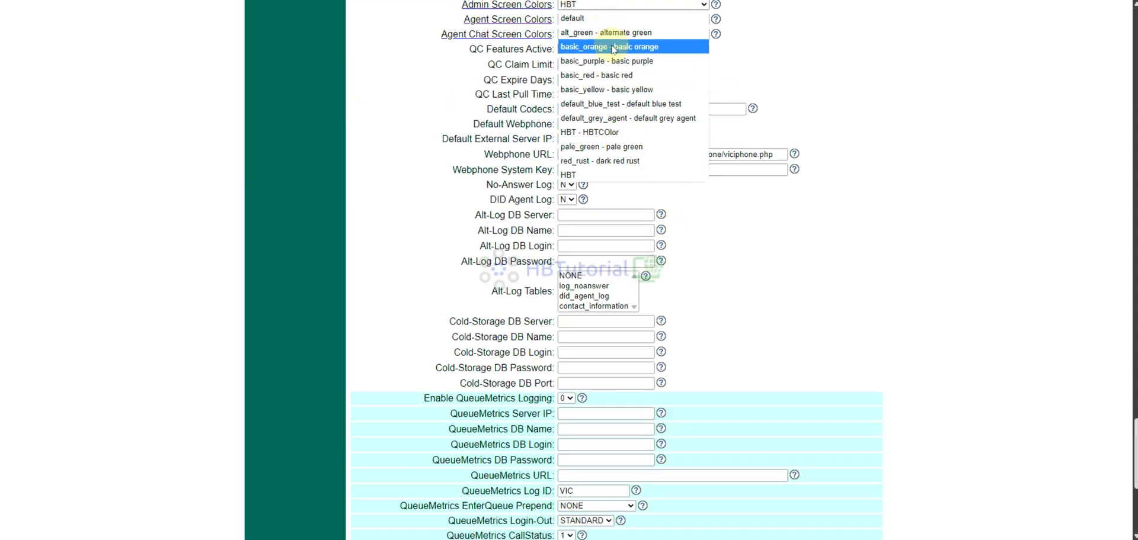
scroll(812, 267, "up", 3)
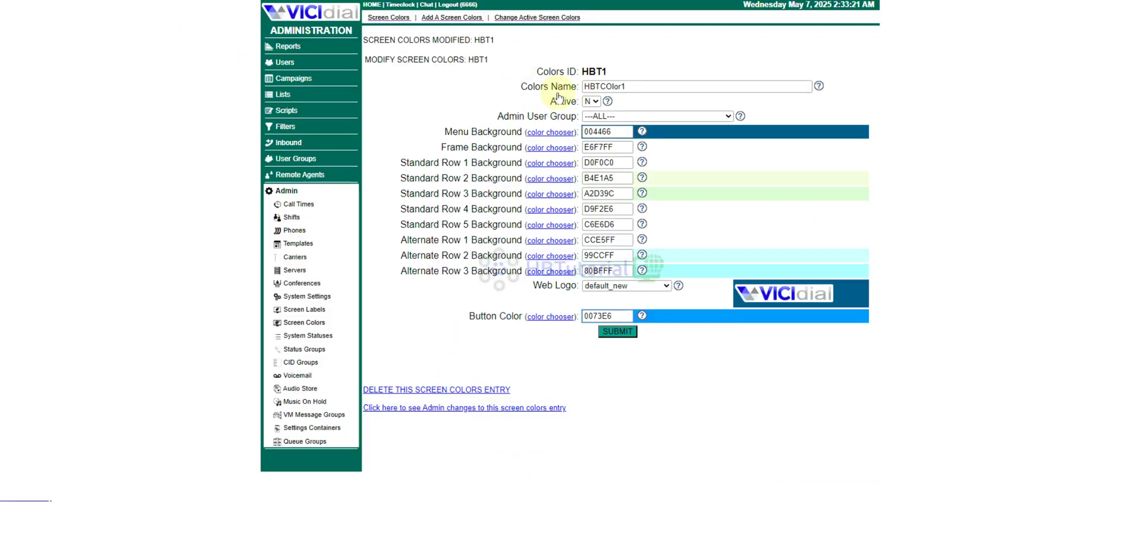
left_click(590, 101)
left_click(593, 128)
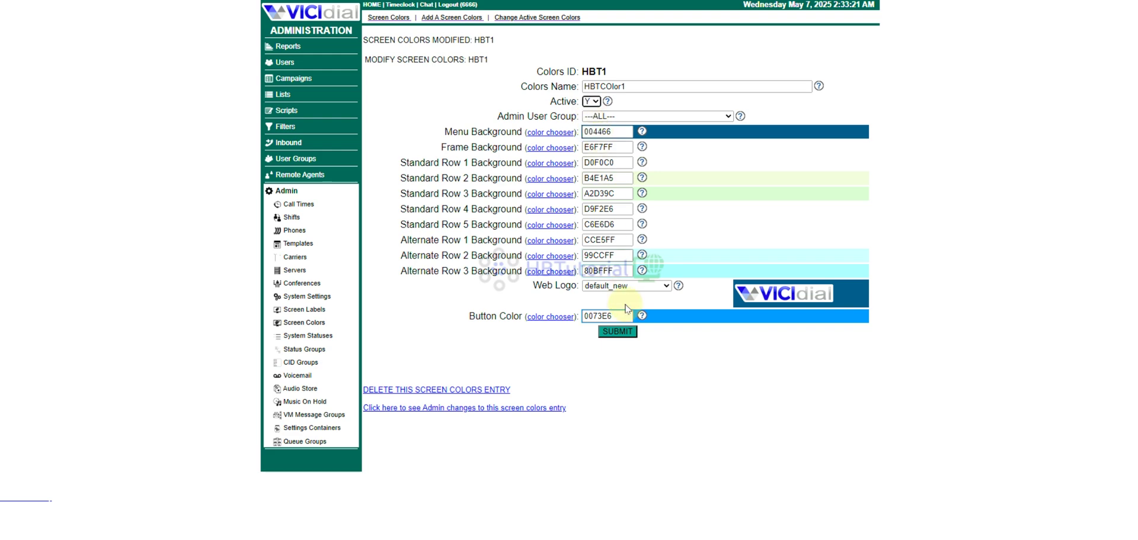
Step: Pick HBT1 as the Admin Screen Colors and submit the system settings
left_click(531, 22)
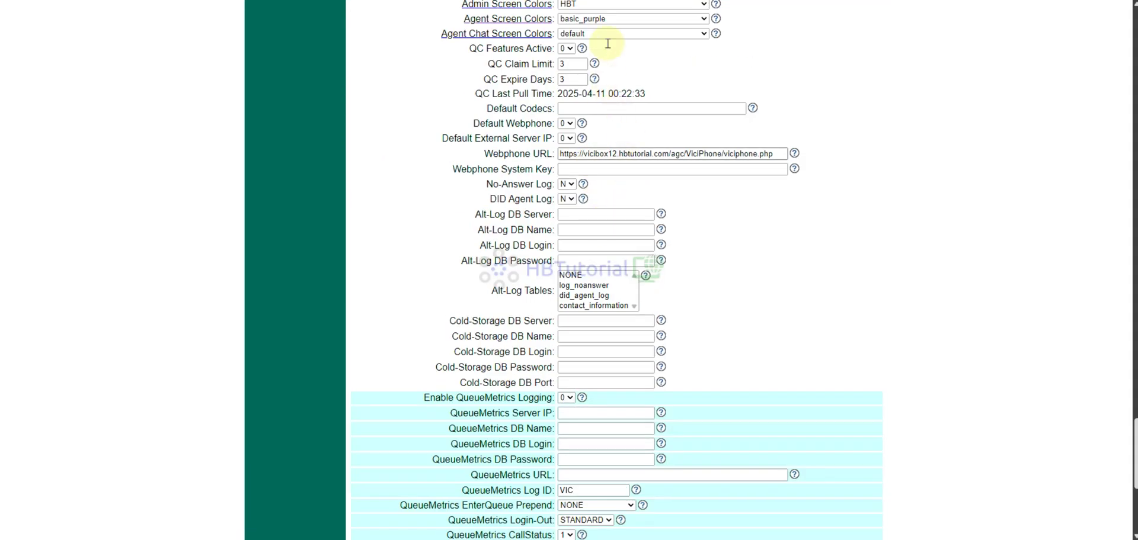
left_click(597, 9)
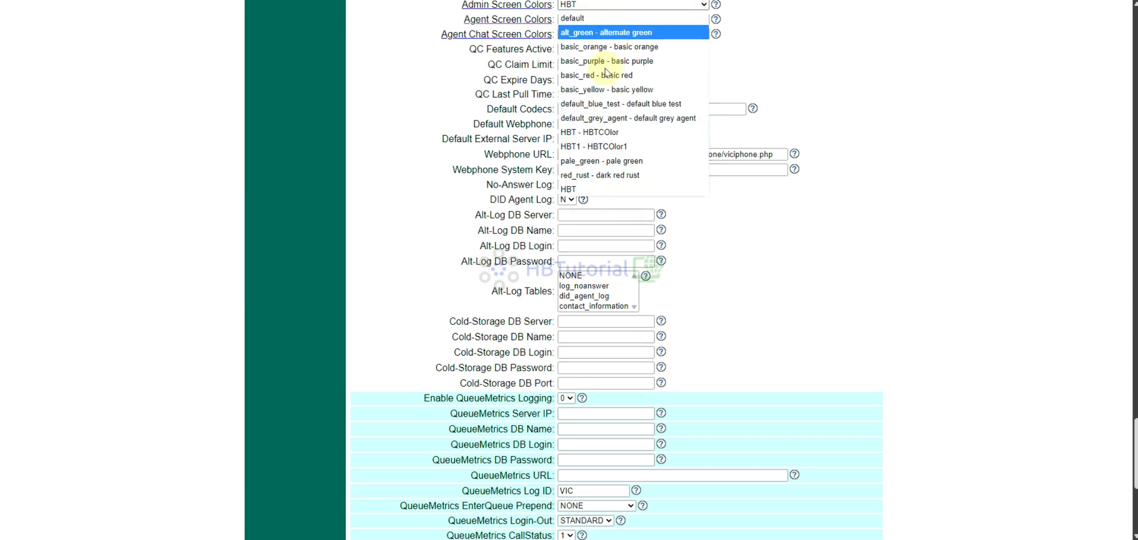
left_click(610, 148)
scroll(610, 292, "down", 2)
scroll(610, 292, "down", 5)
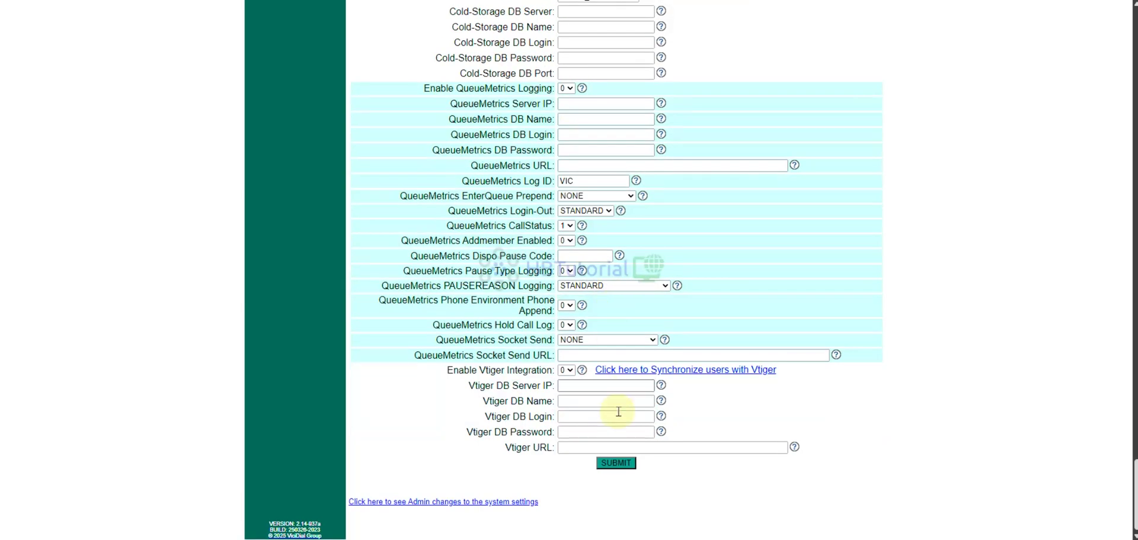
left_click(616, 464)
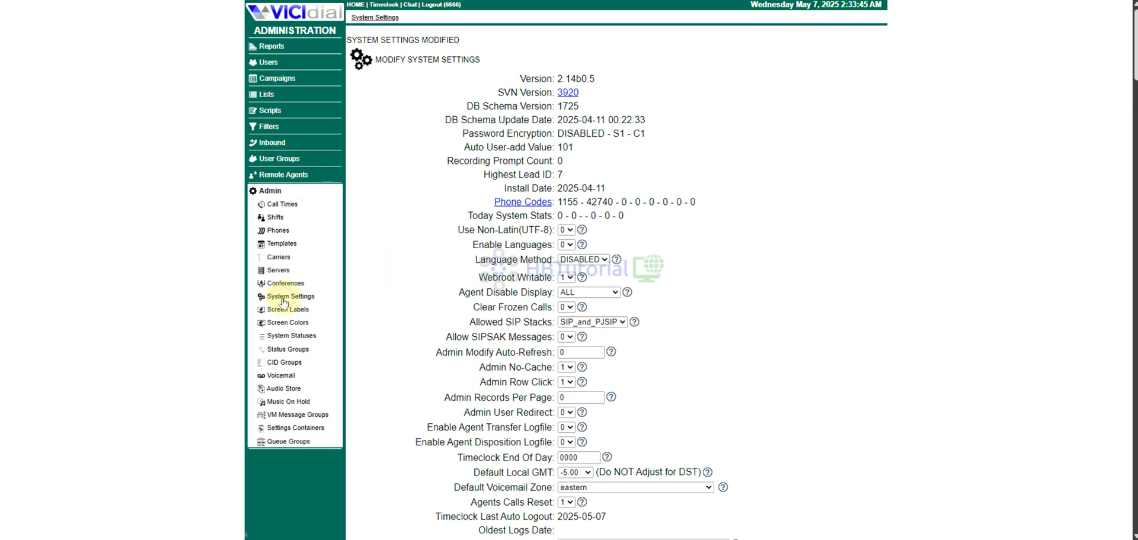
scroll(284, 301, "down", 1)
scroll(711, 240, "down", 1)
scroll(711, 240, "down", 8)
scroll(705, 240, "up", 8)
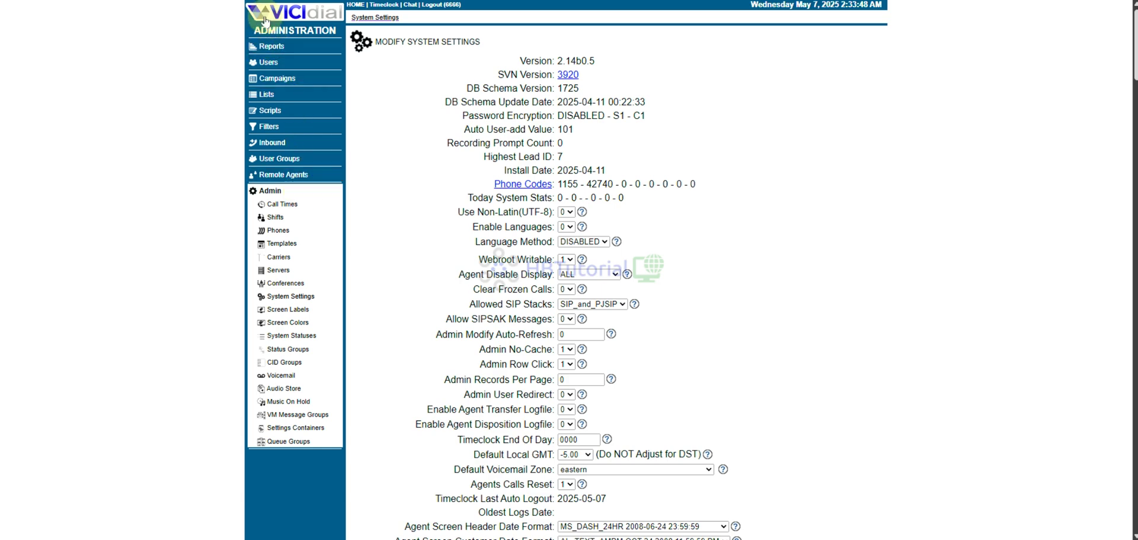
Step: Pass through the Real-Time Main Report, then open Admin > Screen Colors
left_click(264, 47)
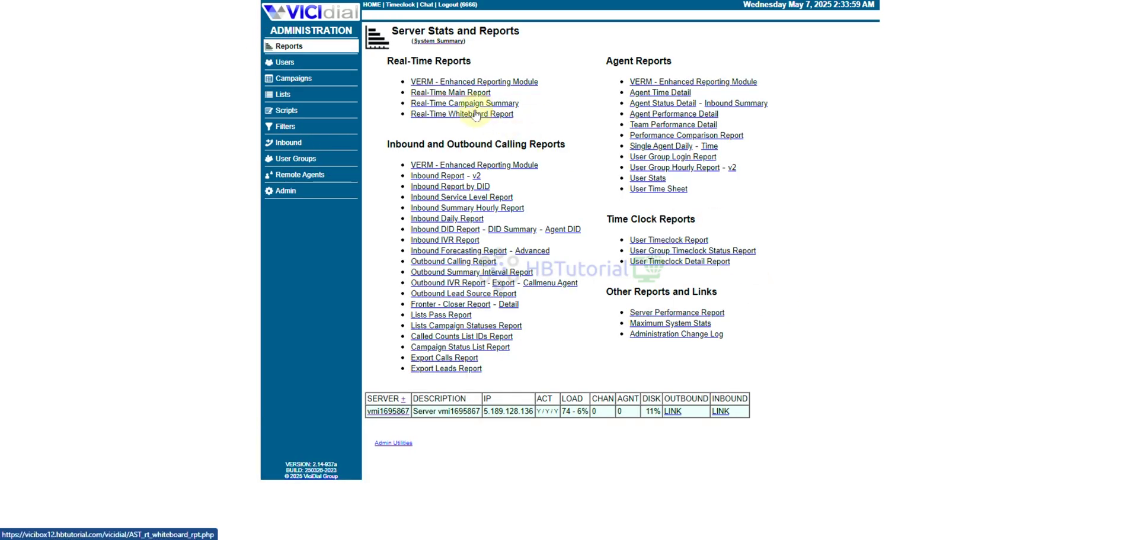
left_click(465, 93)
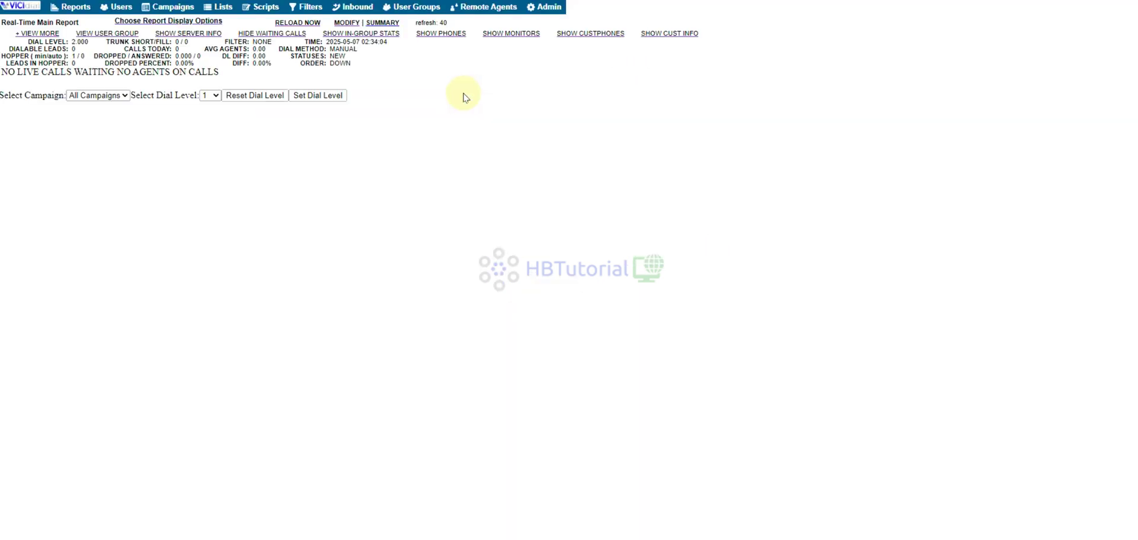
left_click(71, 7)
left_click(285, 191)
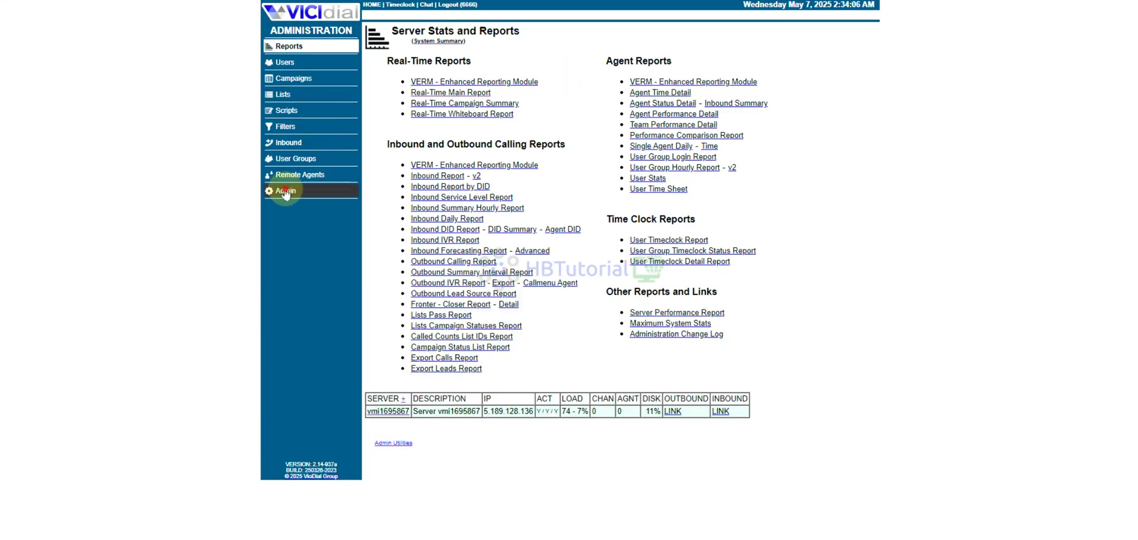
left_click(577, 170)
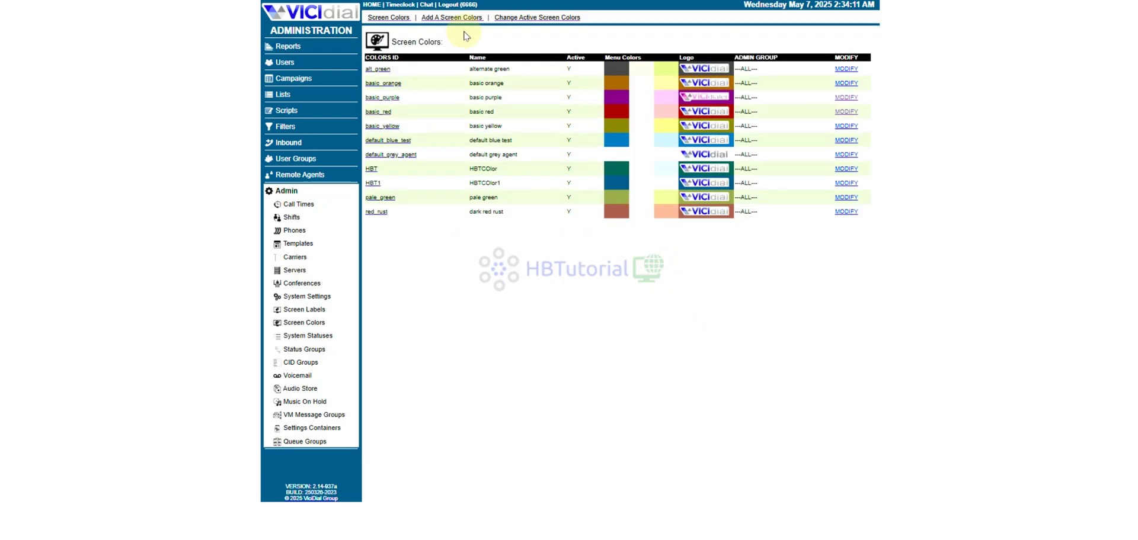
Step: Add a colour scheme with ID HBT2 and name HBTCOlor2, reusing the earlier entries
left_click(465, 18)
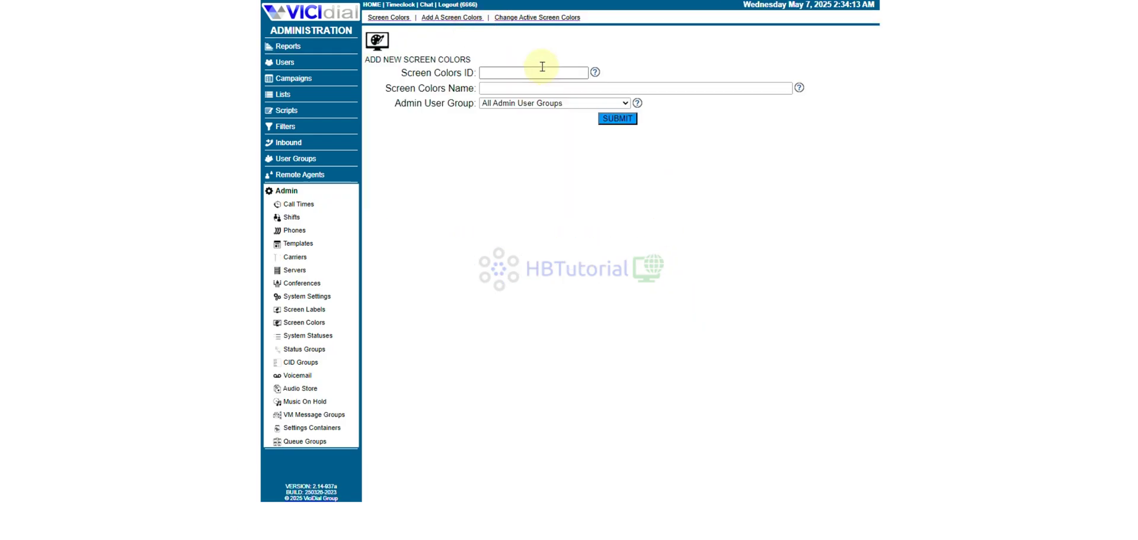
left_click(542, 73)
left_click(542, 97)
type("2")
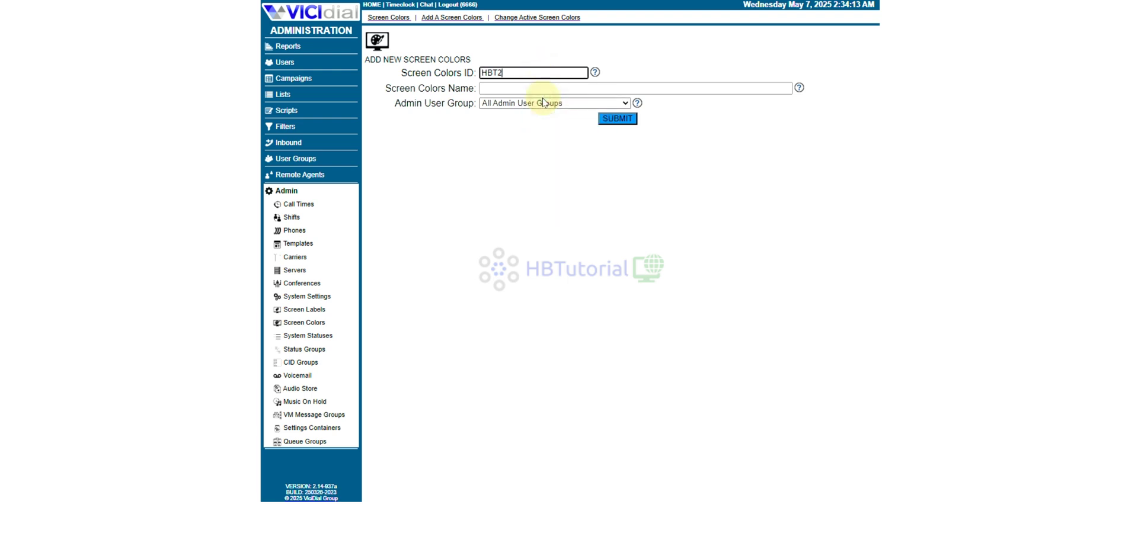
left_click(509, 88)
left_click(563, 124)
type("2")
left_click(616, 119)
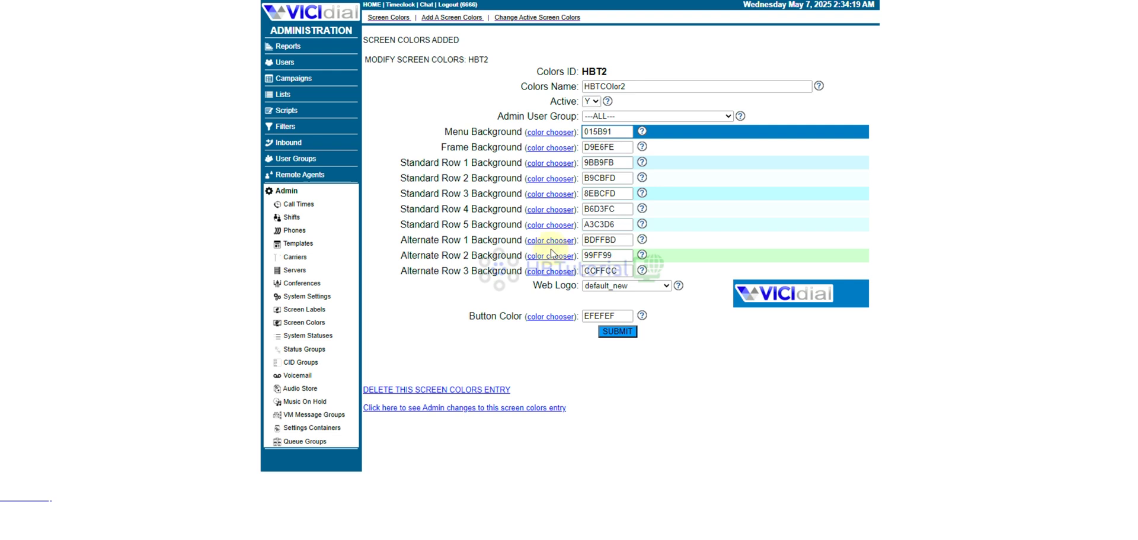
double_click(598, 131)
Step: Set HBT2's menu to 004466, frame to F2FAFD, and standard rows 1–2 to D0F0C0 and B2DFB0
type("004466")
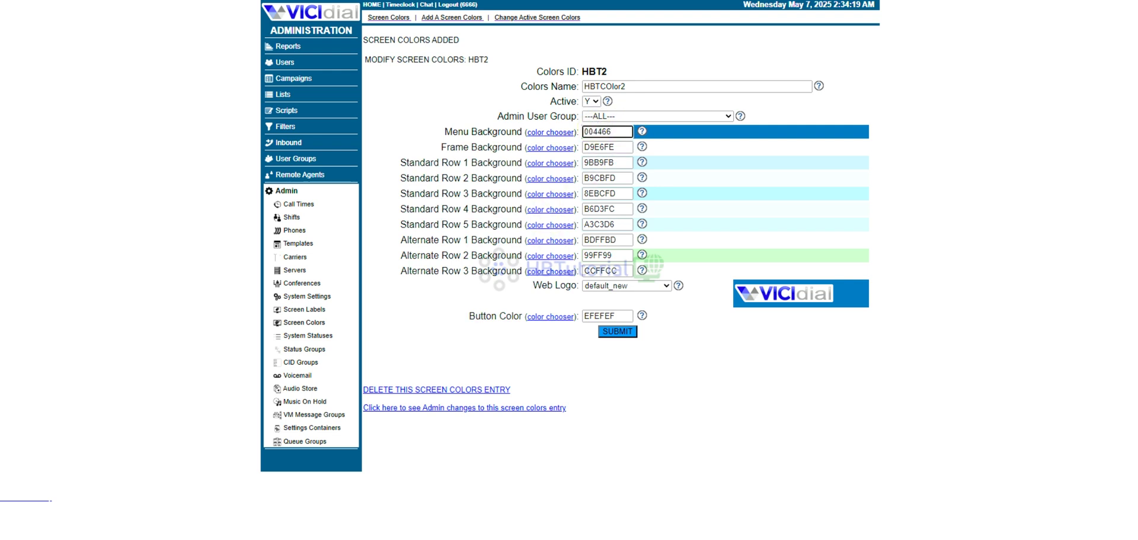
double_click(598, 147)
type("F2FAFD")
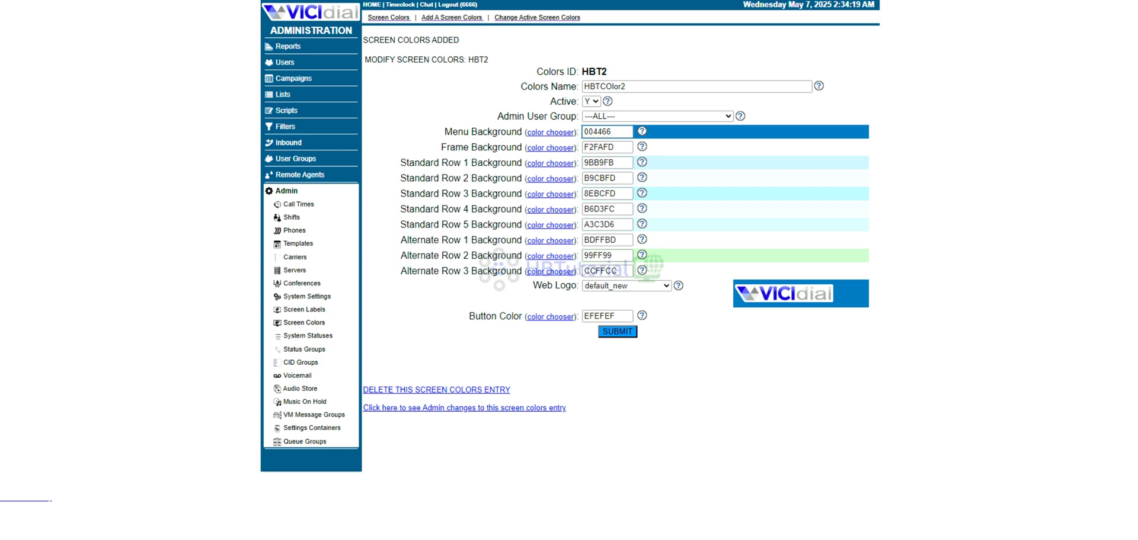
double_click(598, 162)
type("D0F0C0")
double_click(602, 178)
type("B2DFB0")
Step: Set standard rows 3–5 to A1CDA1, CCEEDD and B7D9CC
left_click(624, 192)
double_click(610, 190)
type("A1CDA1")
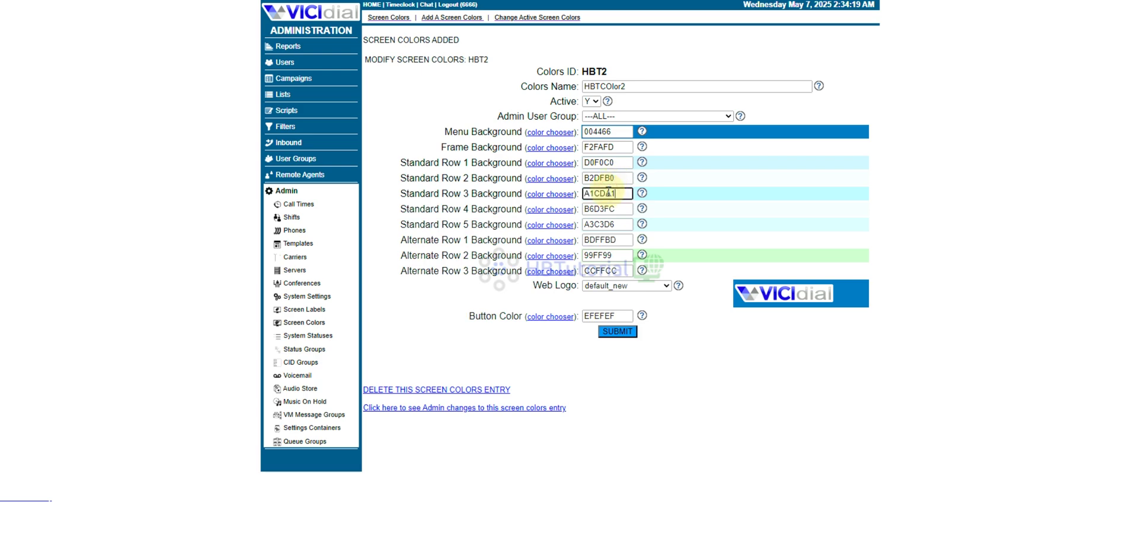
left_click(471, 287)
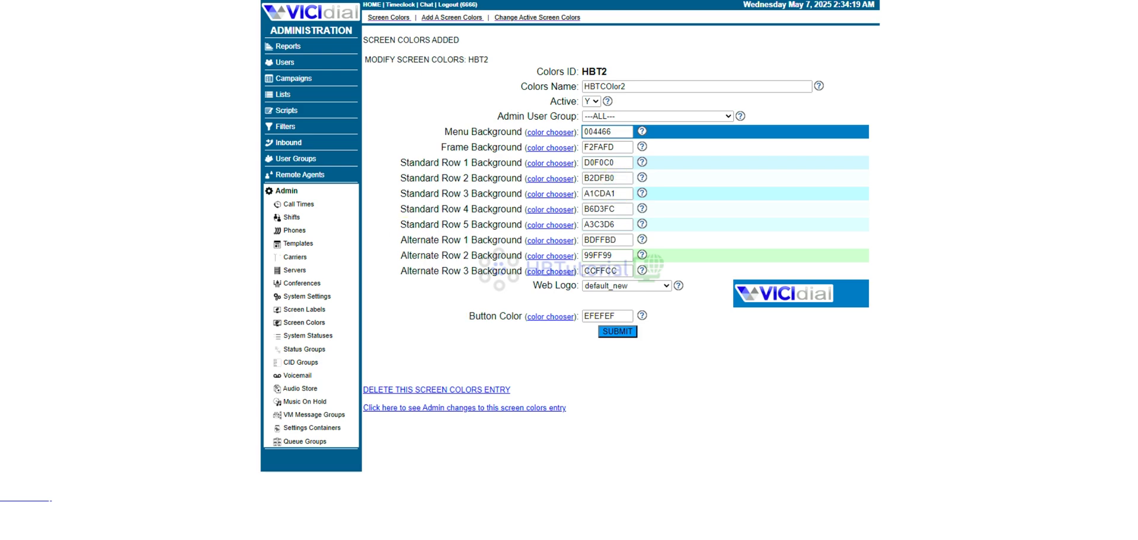
double_click(604, 210)
type("CCEEDD")
key("Tab")
type("B7D9CC")
Step: Set alternate rows 2–3 to 99CCFF and 66B2FF and the button to 0073E6, then save
left_click(599, 240)
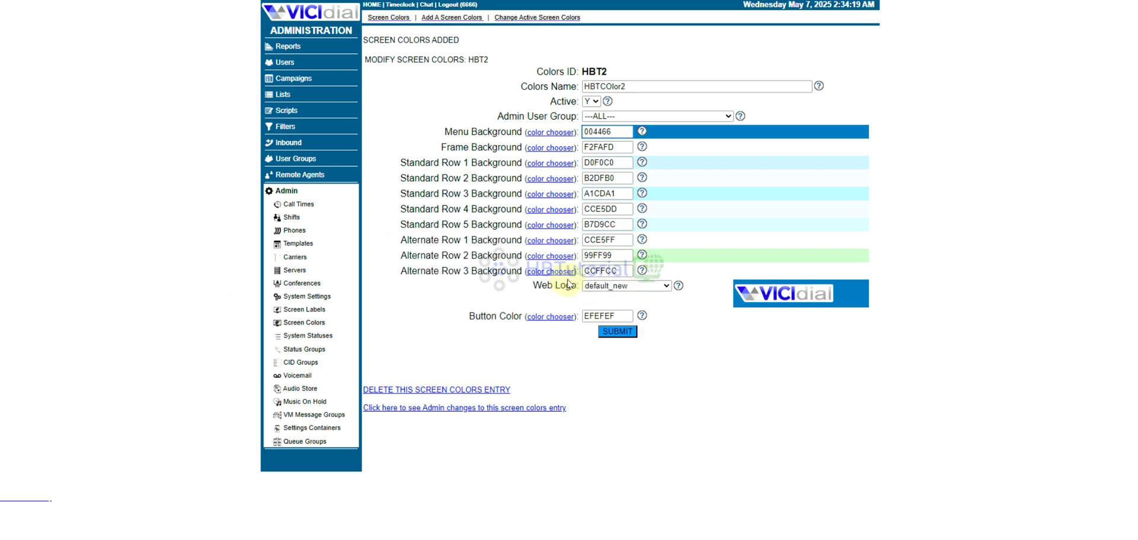
double_click(600, 255)
type("99CCFF")
double_click(610, 270)
type("66B2FF")
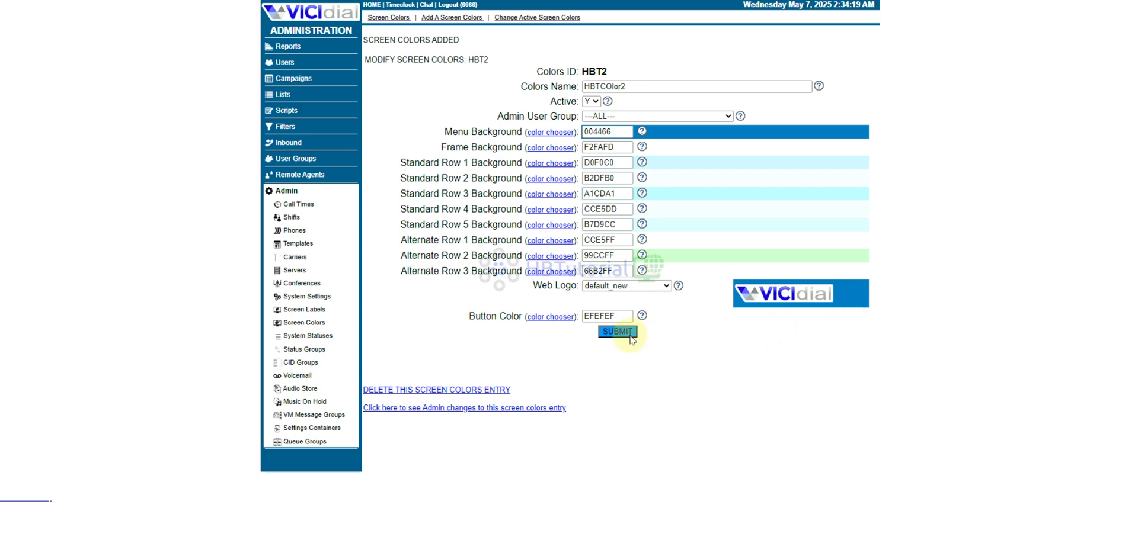
double_click(594, 314)
type("0073E6")
left_click(617, 333)
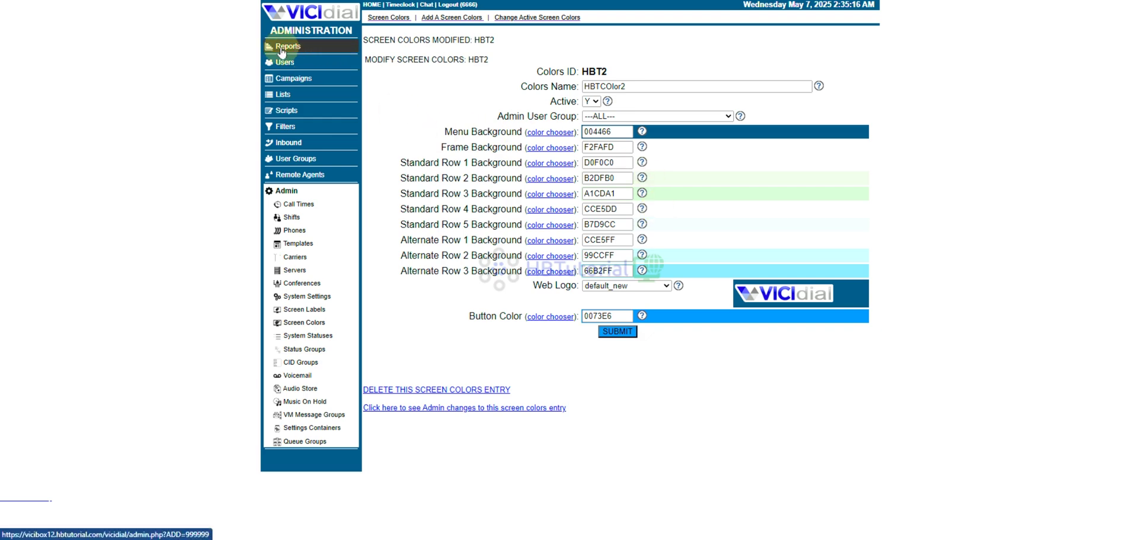
Step: Choose HBT2 - HBTCOlor2 as the Admin Screen Colors in System Settings
left_click(281, 50)
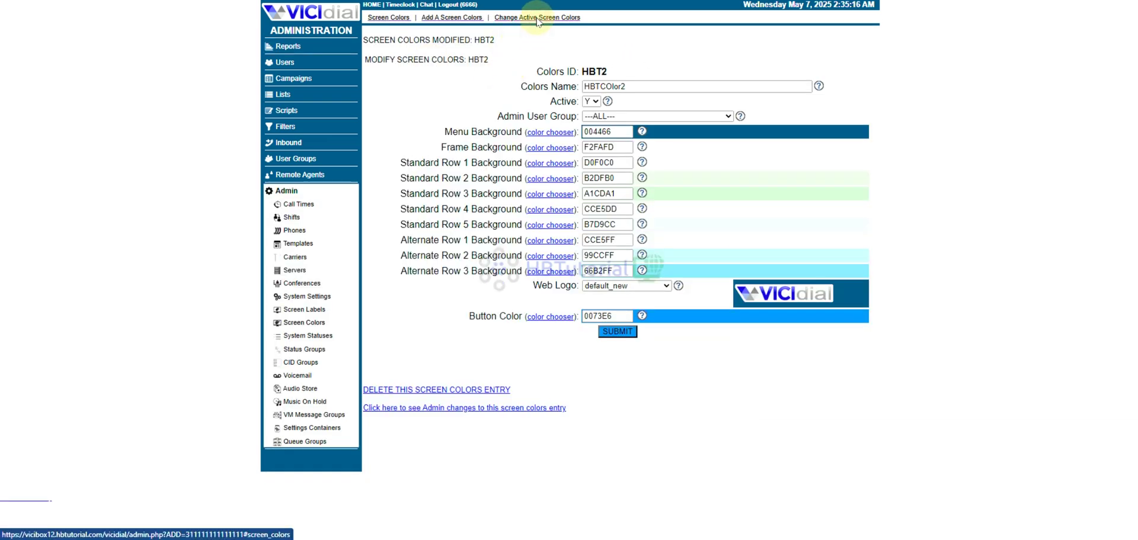
left_click(538, 22)
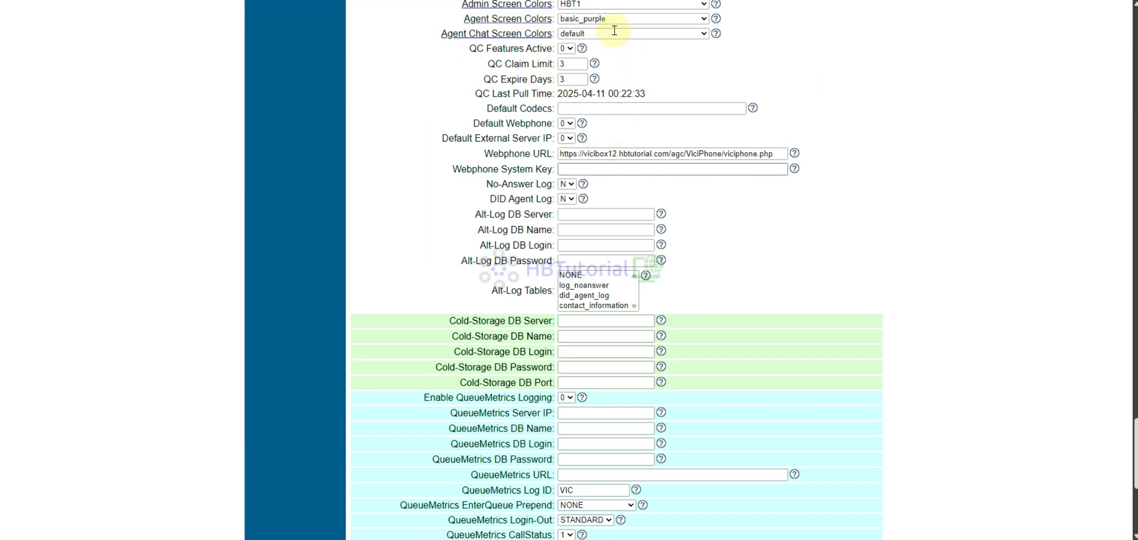
left_click(608, 4)
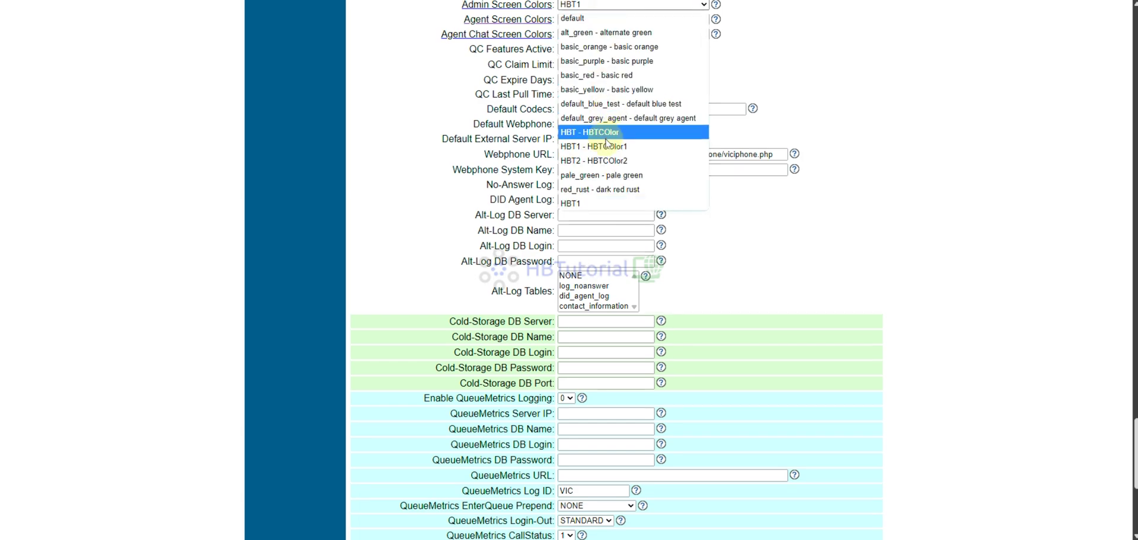
left_click(603, 161)
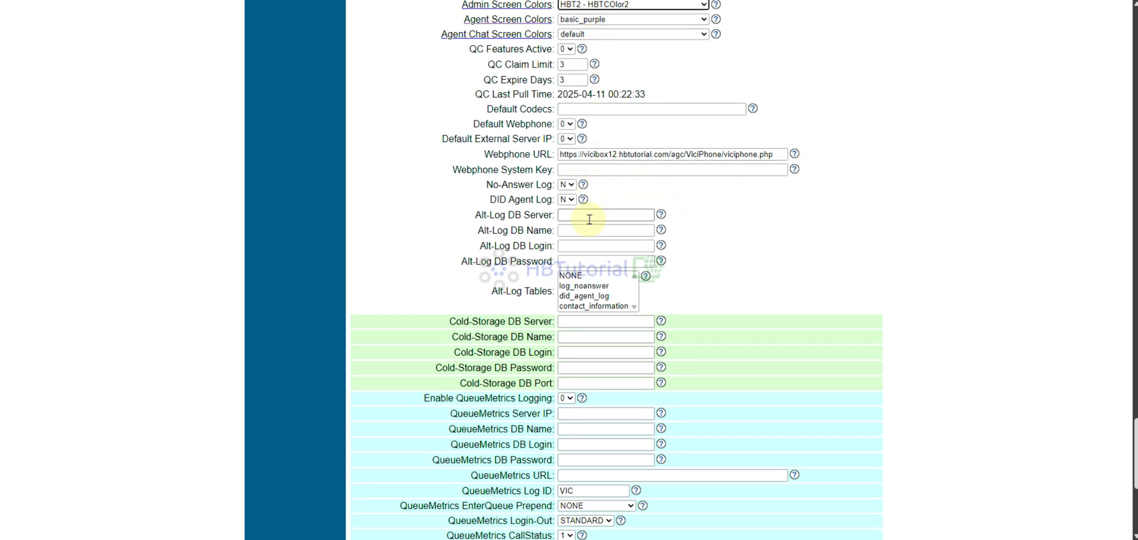
scroll(590, 219, "down", 5)
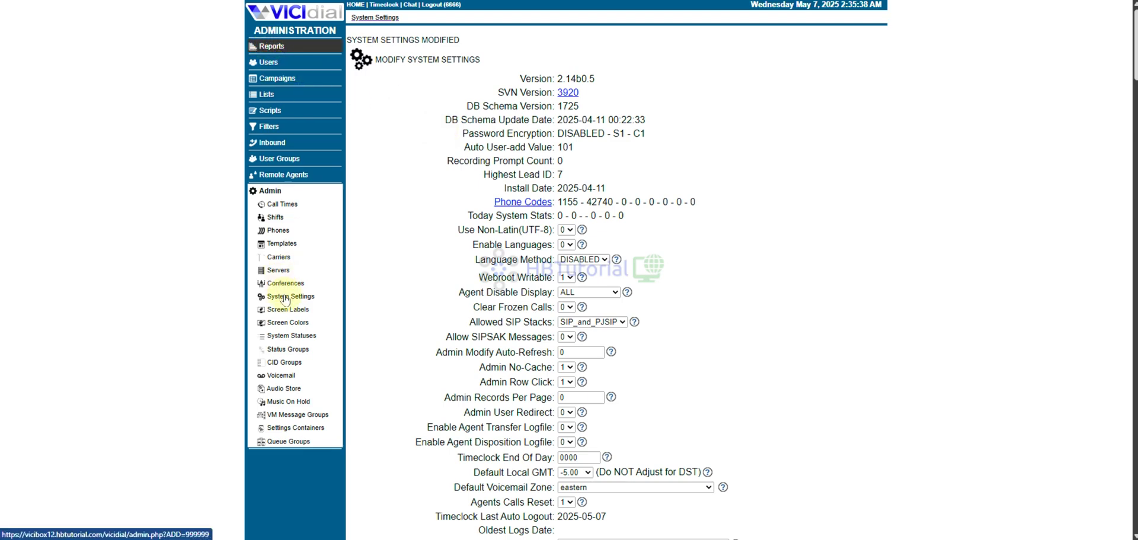
Step: Save the system settings and view the Real-Time Main Report under the new colours
left_click(286, 298)
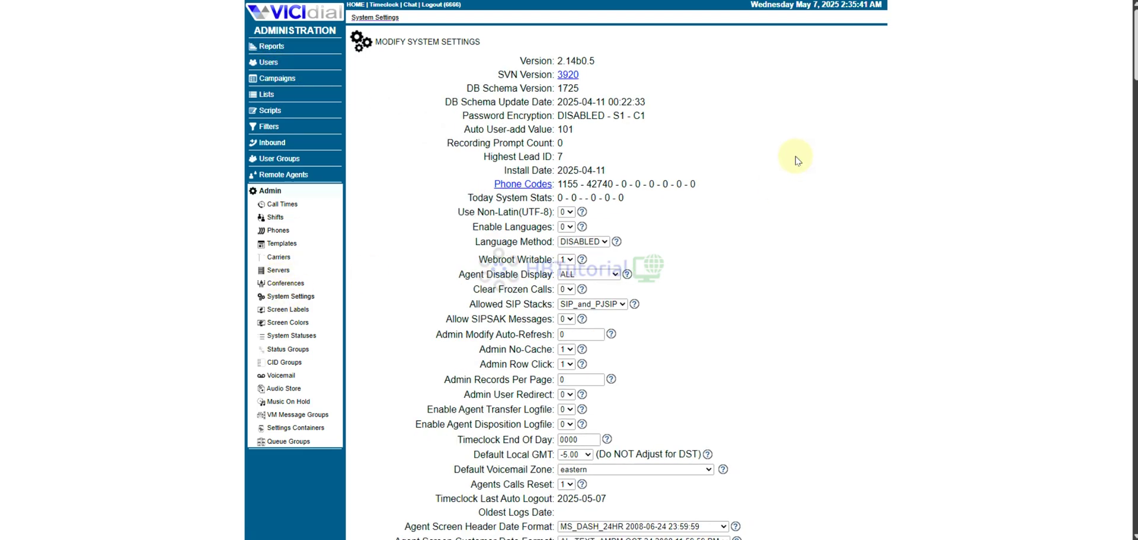
left_click(273, 47)
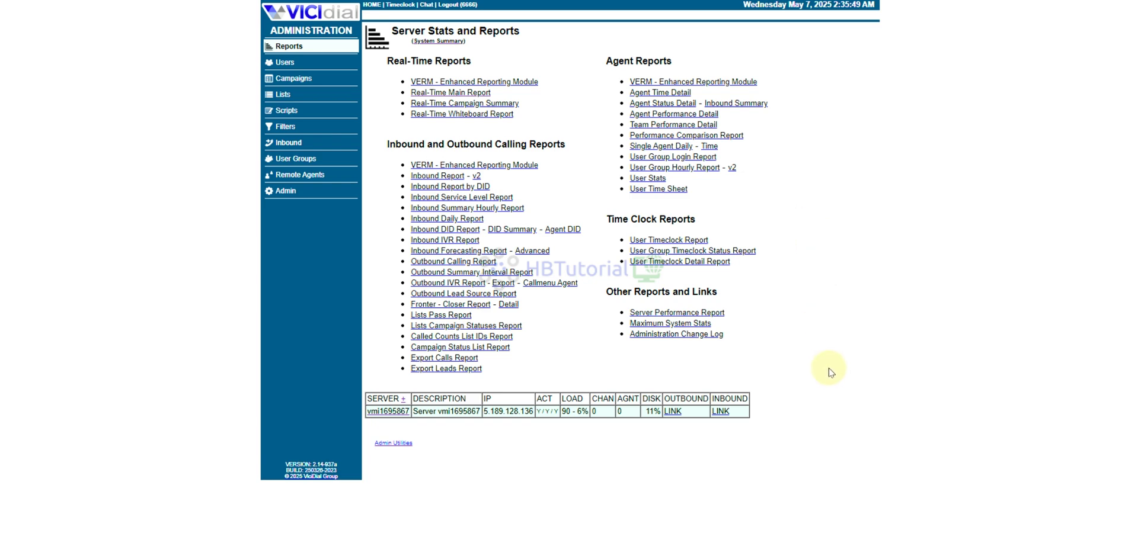
left_click(429, 95)
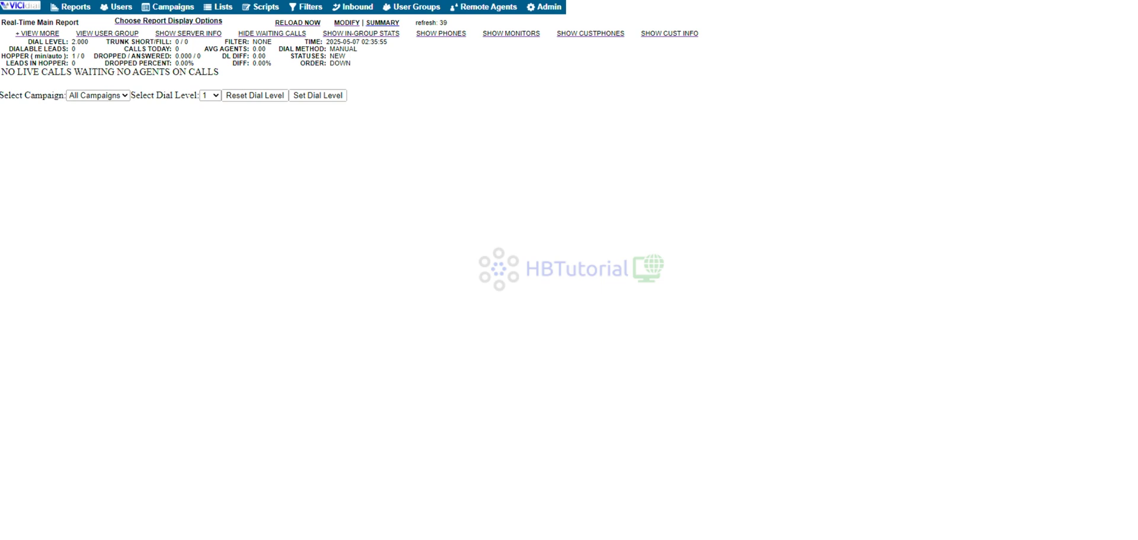
left_click(74, 8)
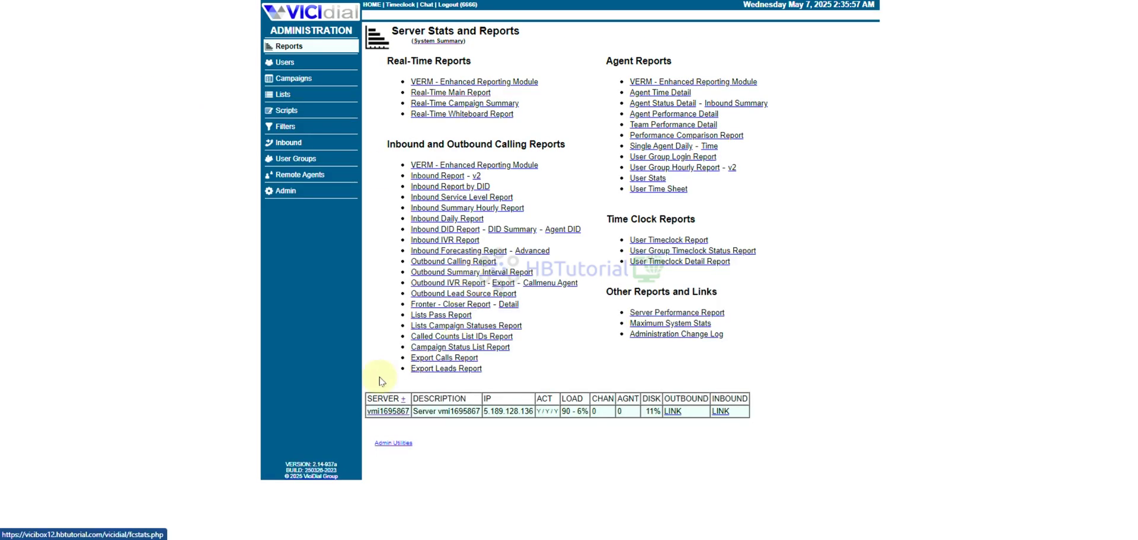
Step: Browse the Admin and Conferences pages, then open the Inbound DID listings
left_click(287, 191)
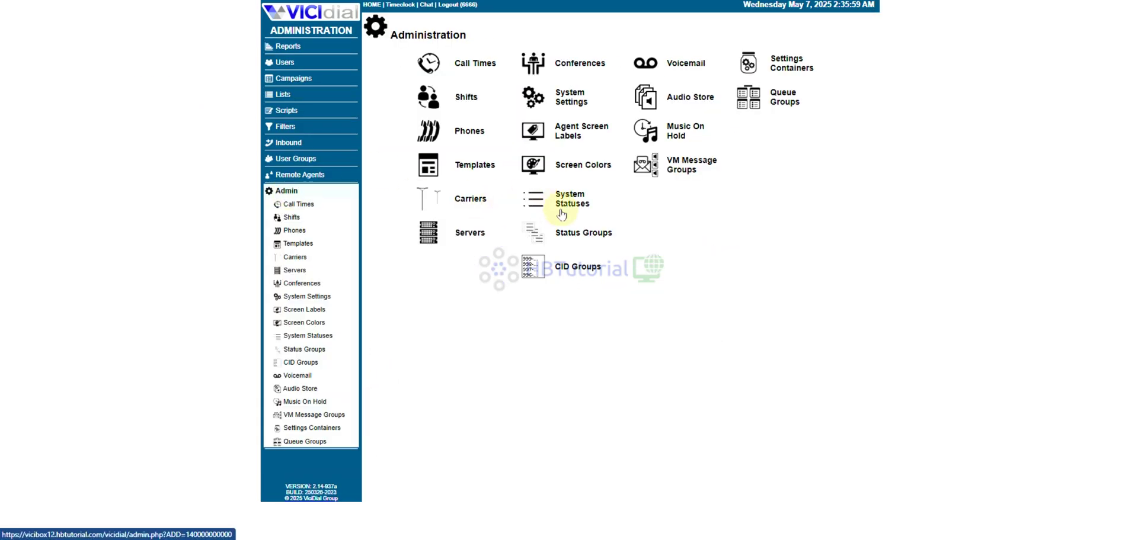
left_click(574, 65)
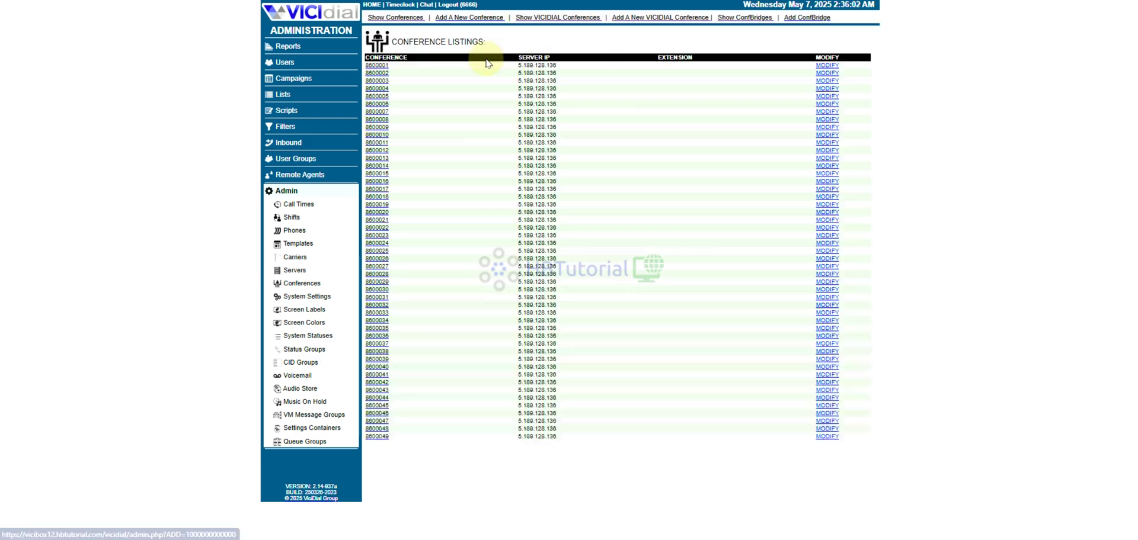
left_click(288, 50)
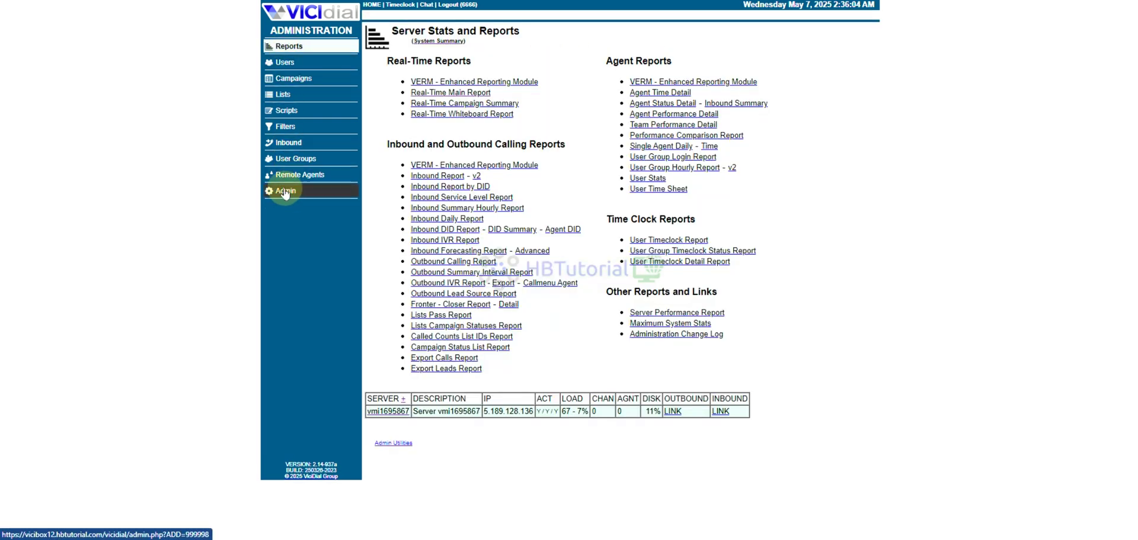
left_click(283, 141)
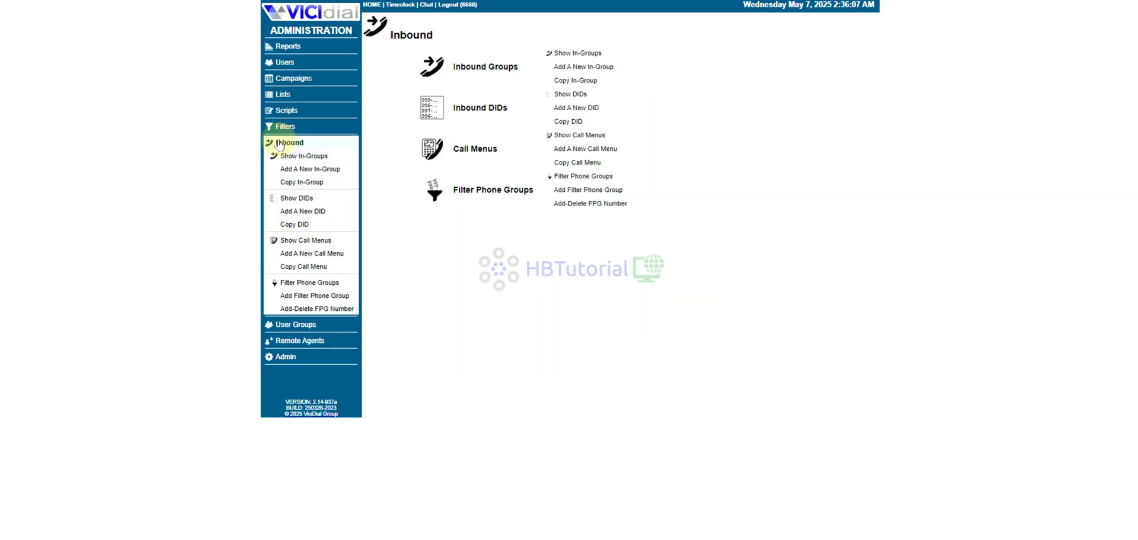
left_click(304, 200)
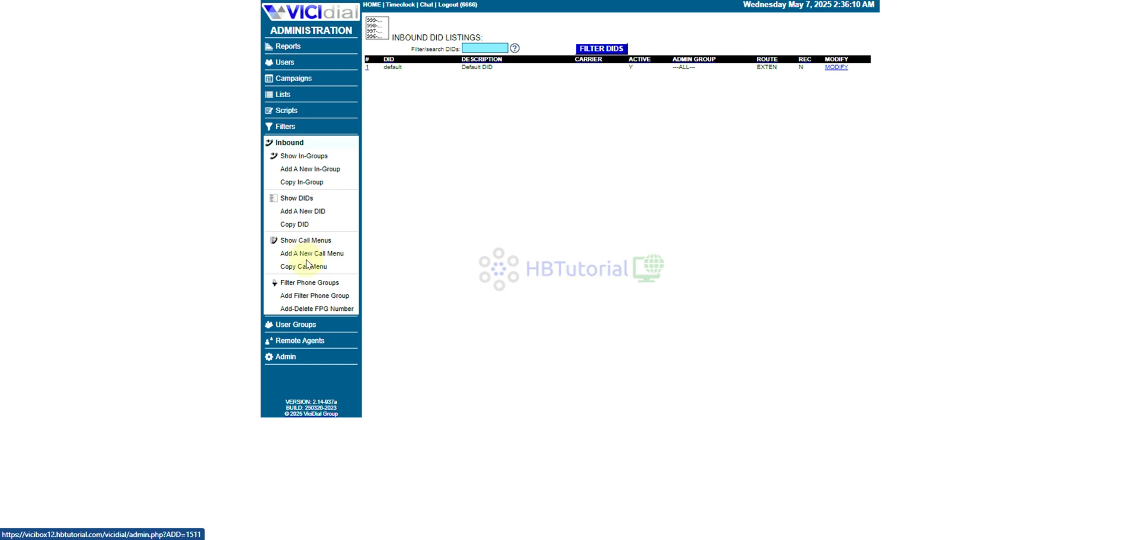
Step: View the call menus, log out and back into Administration, then list the screen colour schemes
left_click(296, 240)
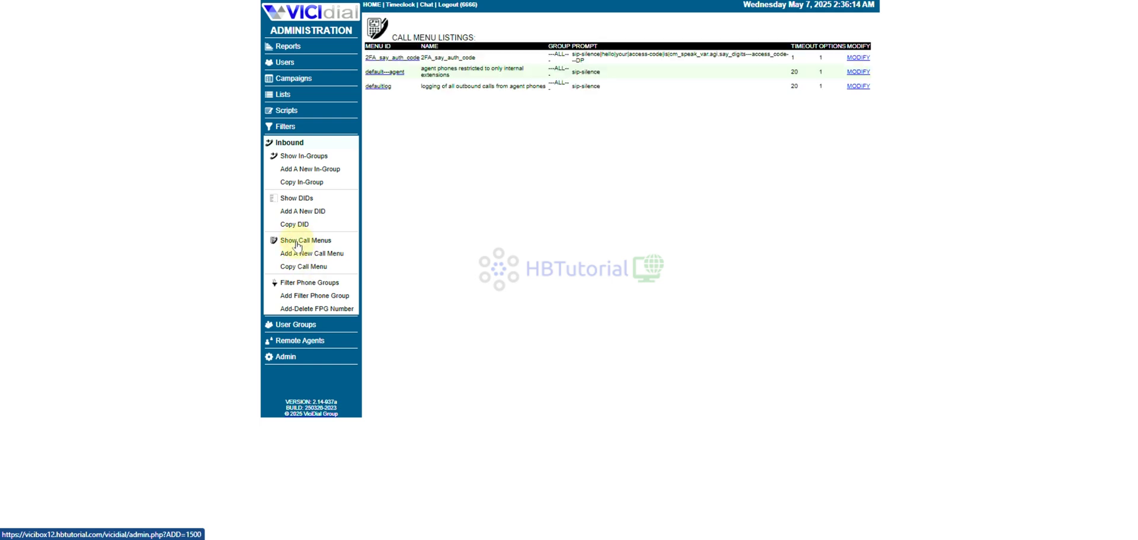
left_click(445, 5)
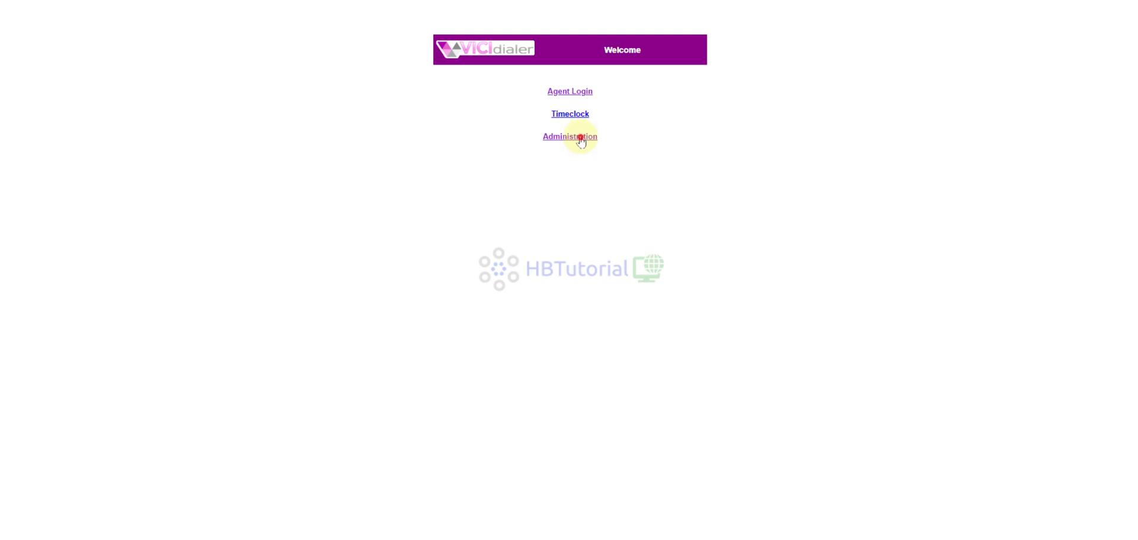
left_click(580, 140)
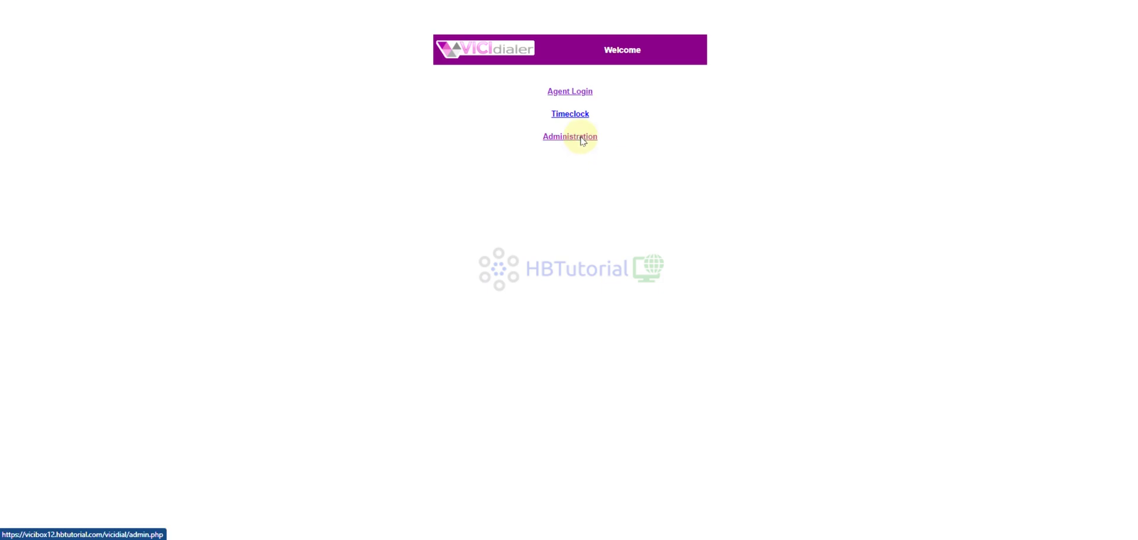
left_click(582, 111)
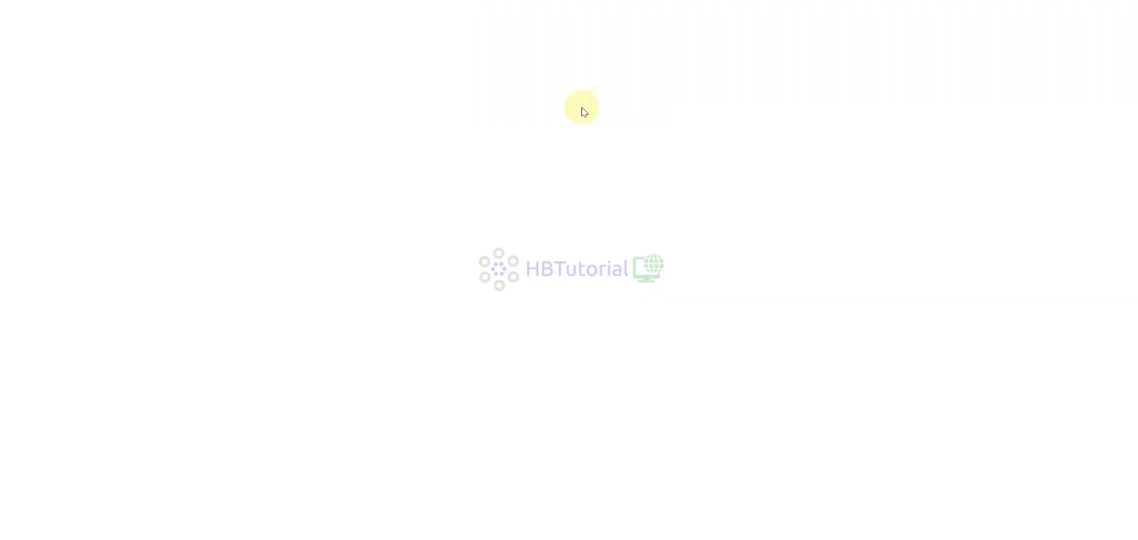
left_click(282, 192)
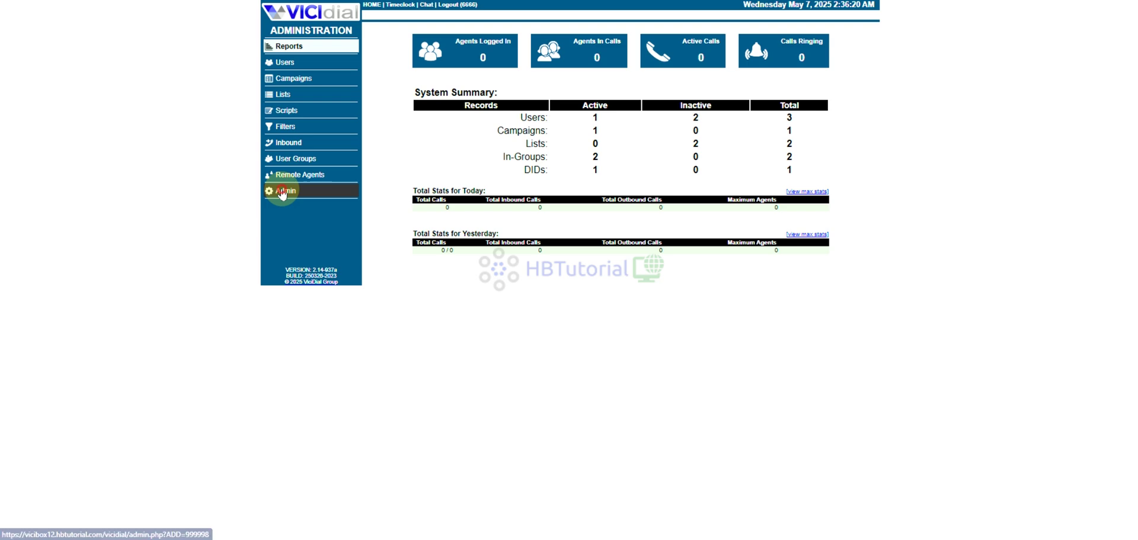
left_click(580, 169)
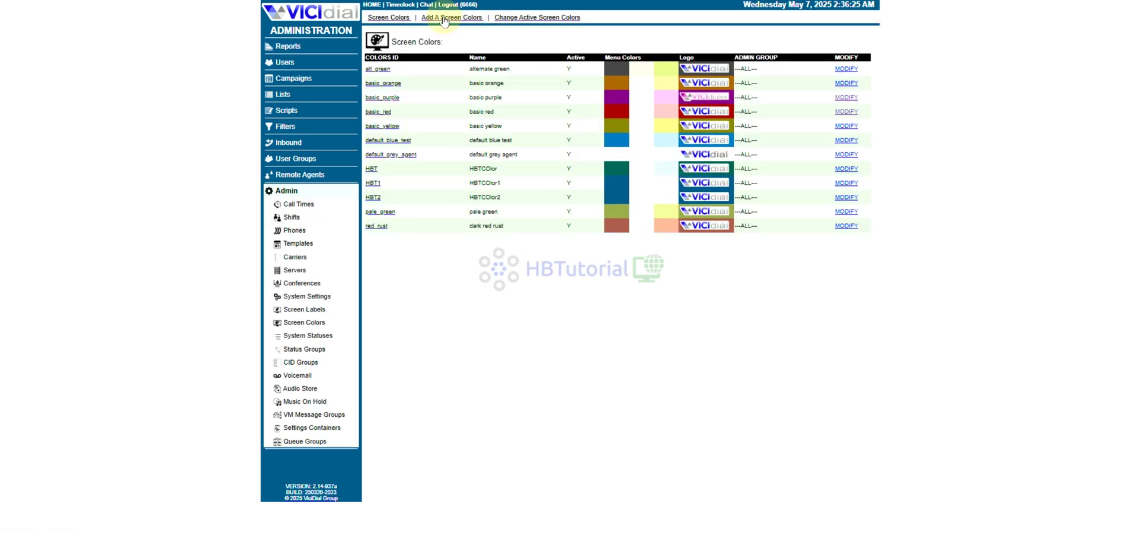
Step: Add a screen colour scheme with ID HBT3 and name HBTCOlor3
left_click(444, 17)
left_click(541, 73)
left_click(547, 105)
type("3")
left_click(526, 89)
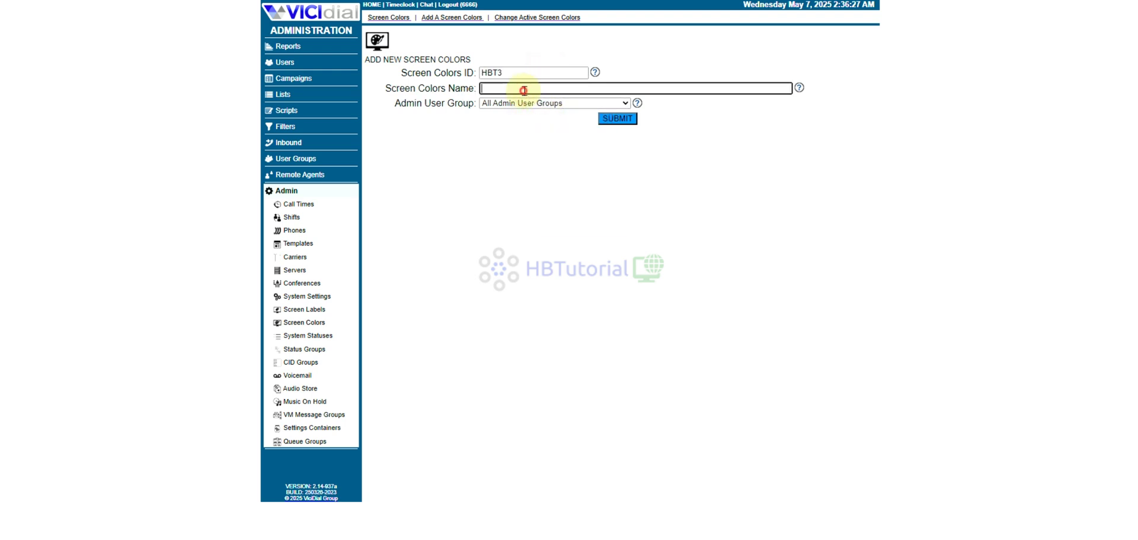
left_click(559, 116)
type("3")
left_click(616, 119)
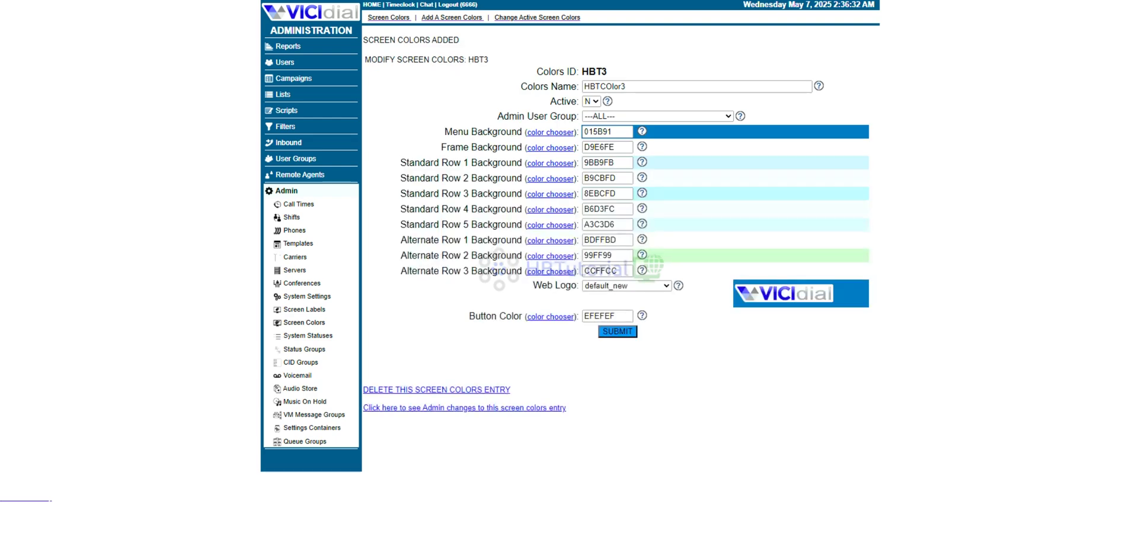
Step: Paste HBT3's menu 2C3E50, frame F4F6F9 and standard rows E9EEF3, D6E4F0, C1D9EC, B0CEE8
double_click(598, 132)
type("2C3E50")
double_click(599, 147)
type("F4F6F9")
double_click(599, 163)
type("E9EEF3")
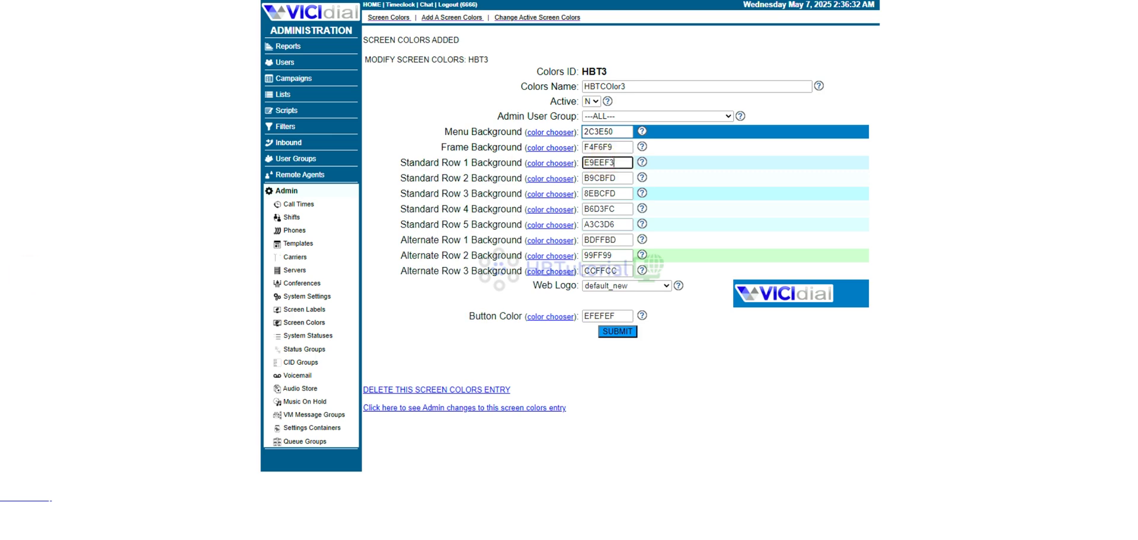
double_click(599, 178)
type("D6E4F0")
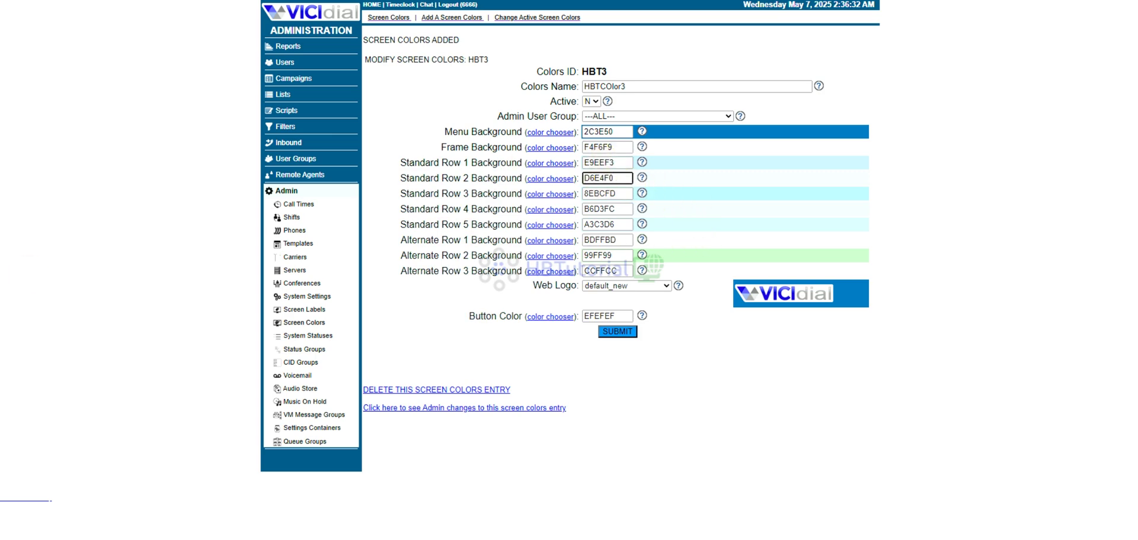
double_click(598, 193)
type("C1D9EC")
double_click(599, 209)
type("B0CEE8")
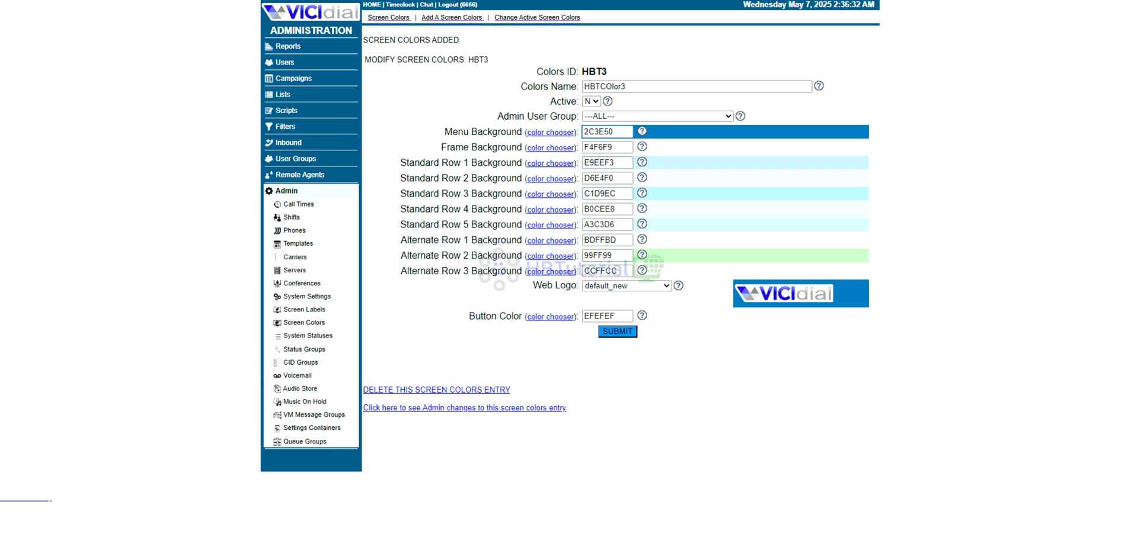
Step: Set alternate rows to F2F7FB, D1E9FF, C8F7C5 and the button to 3498DB, then save
double_click(599, 225)
left_click(601, 240)
key("ctrl+a")
type("F2F7FB")
left_click(602, 252)
key("ctrl+a")
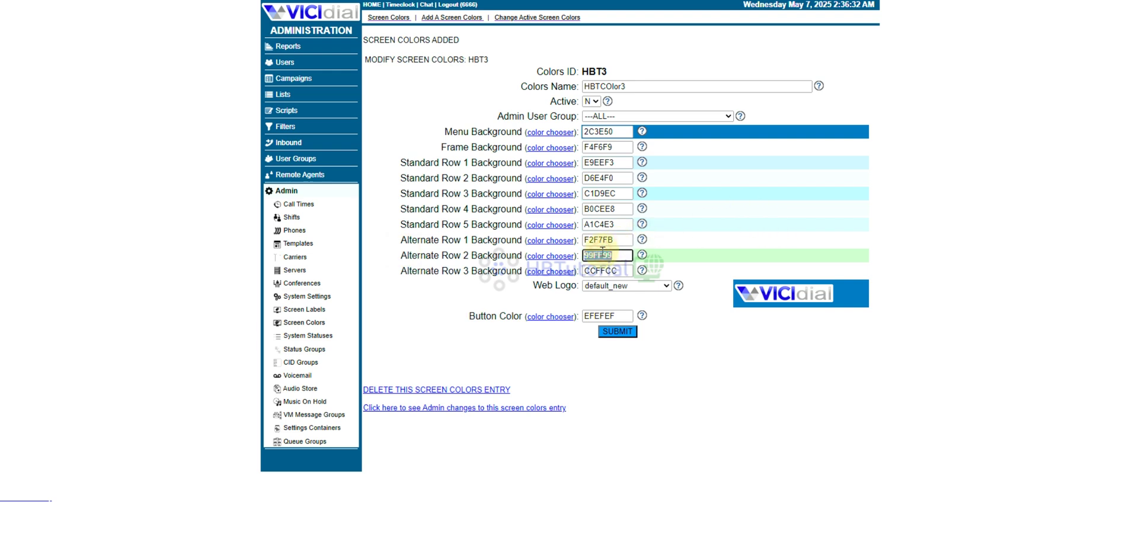
type("D1E9FF")
left_click(607, 272)
key("ctrl+a")
type("C8F7C5")
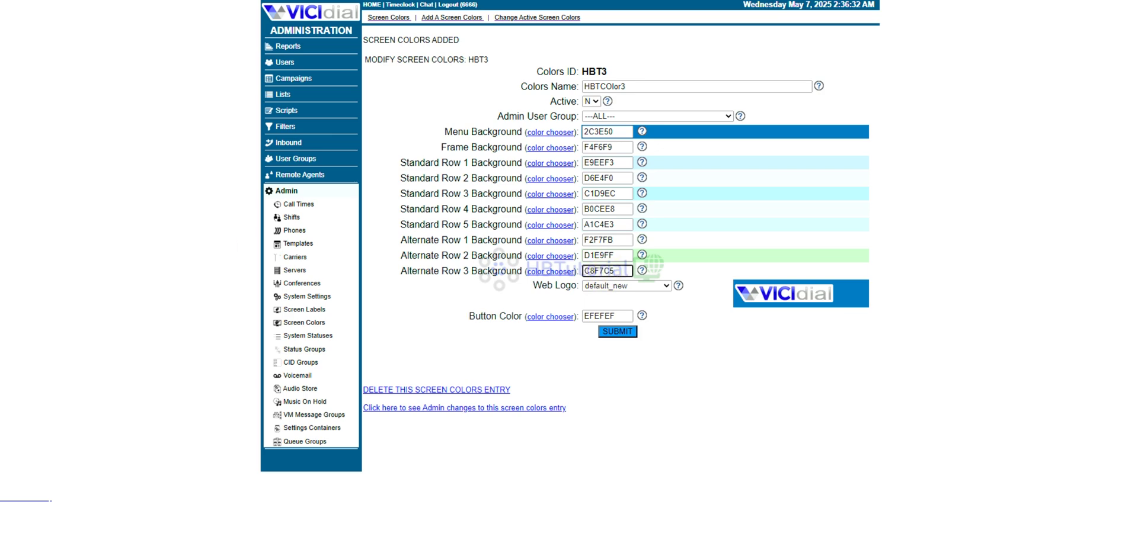
left_click(604, 316)
key("ctrl+a")
type("3498DB")
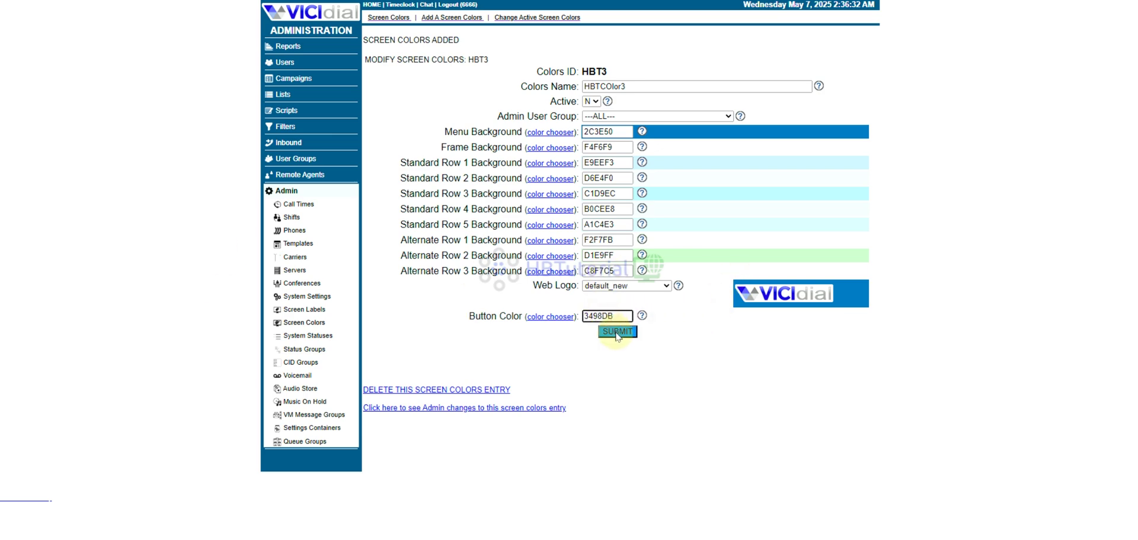
left_click(617, 336)
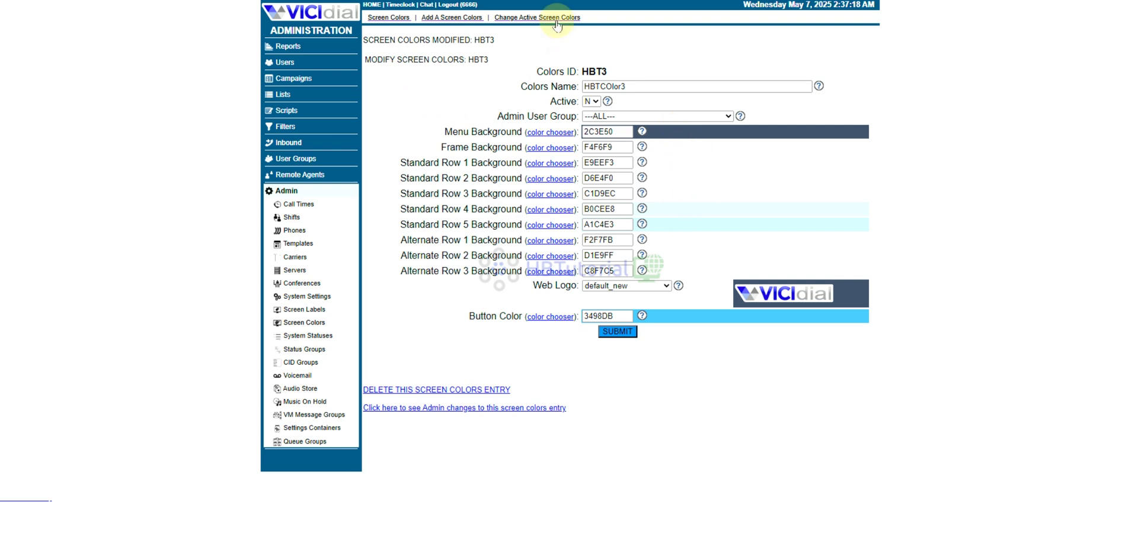
Step: Set HBT3's Active to Y, save it, and open the system settings page
left_click(591, 102)
left_click(590, 110)
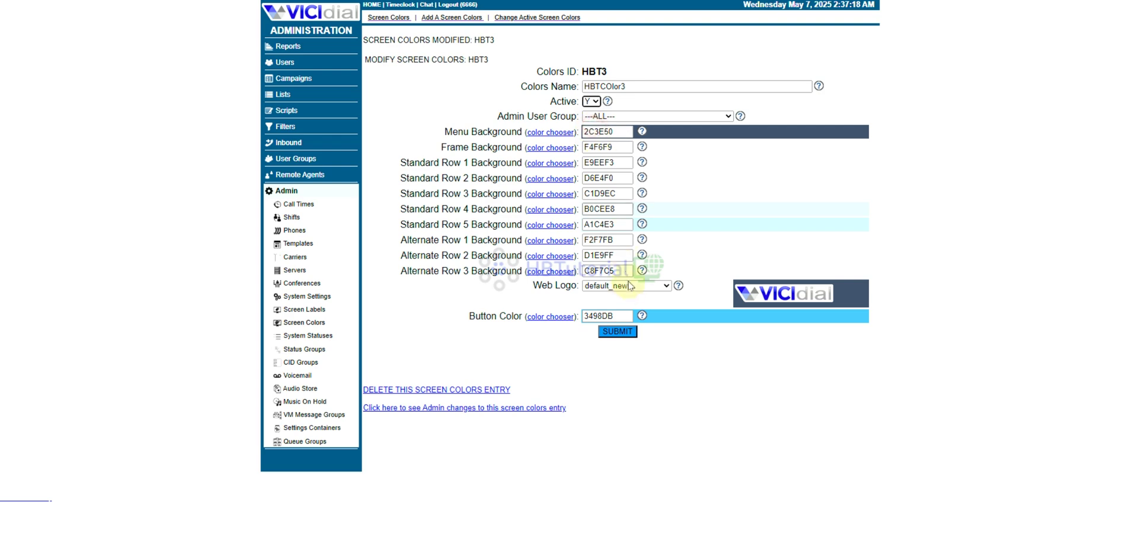
left_click(616, 333)
left_click(616, 331)
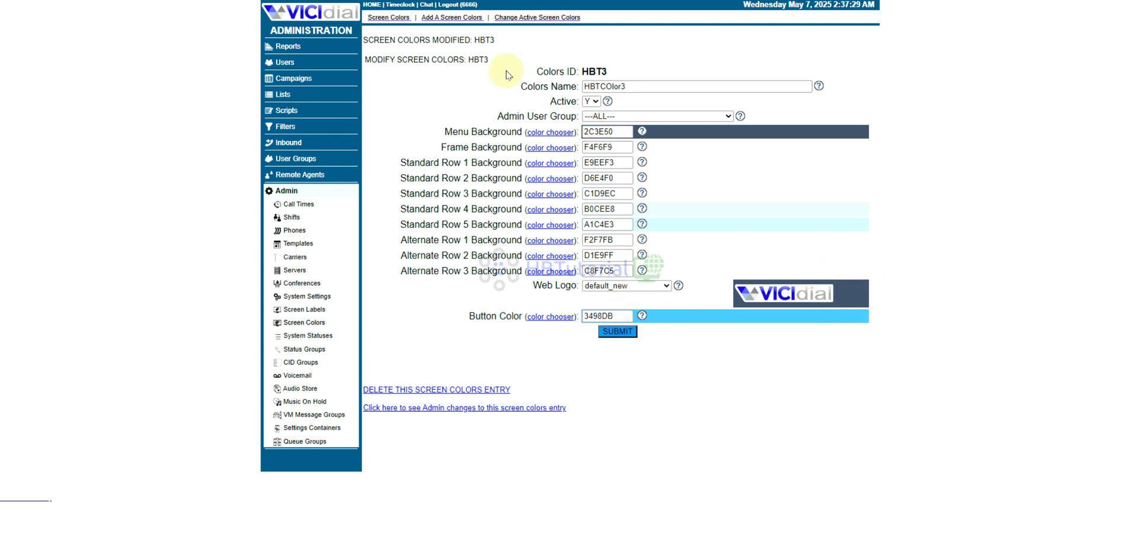
left_click(515, 17)
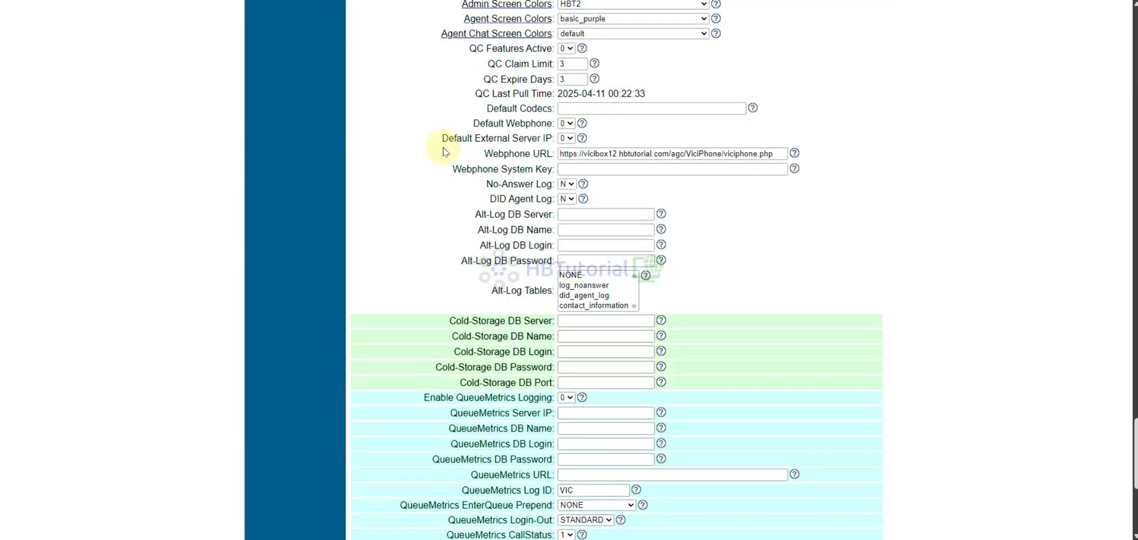
Step: Set both Admin and Agent Screen Colors to HBT3 - HBTCOlor3 and submit the settings
scroll(573, 249, "up", 3)
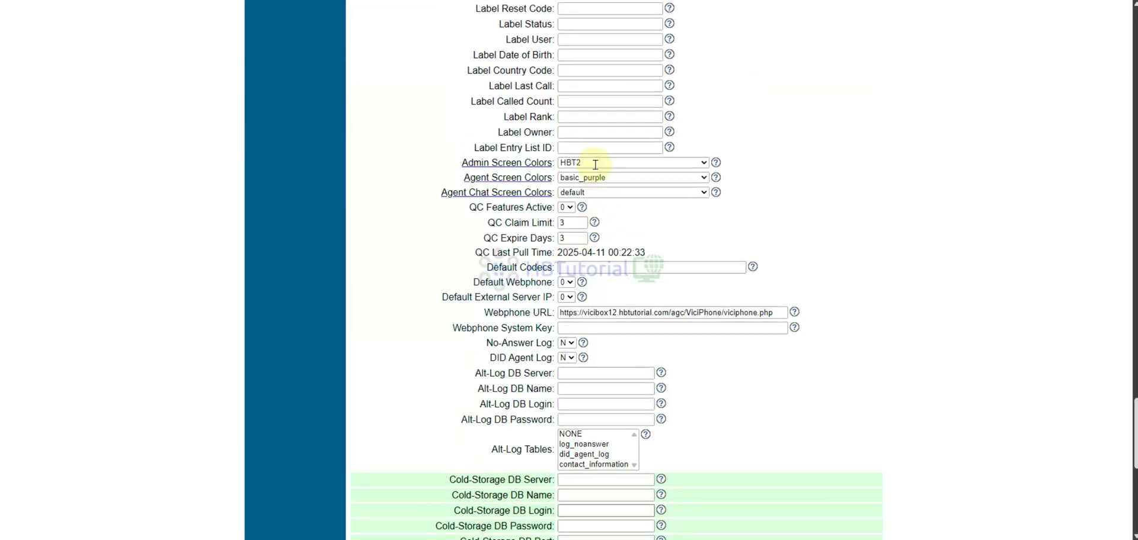
left_click(596, 166)
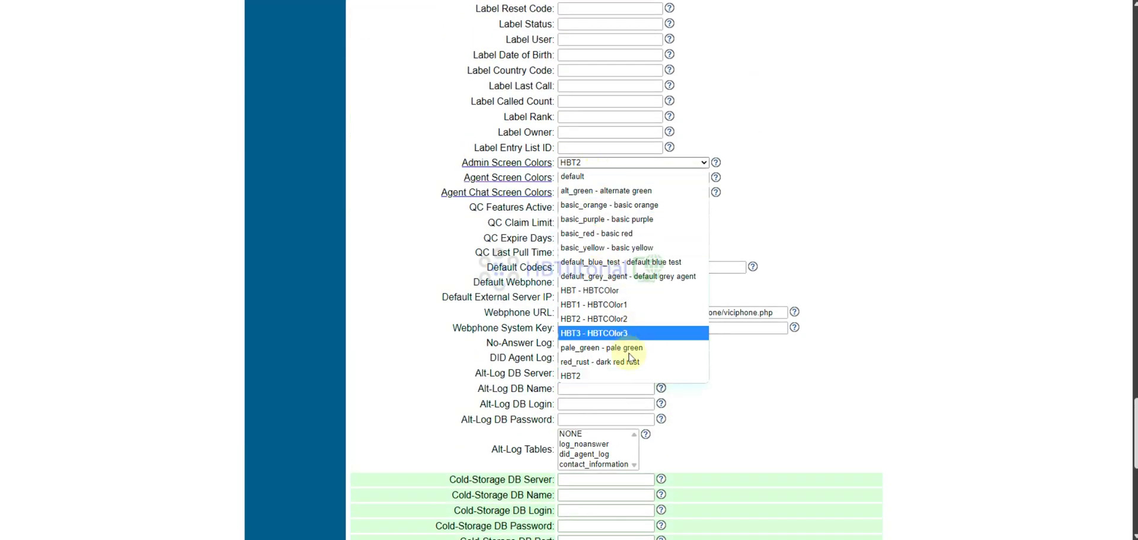
left_click(622, 335)
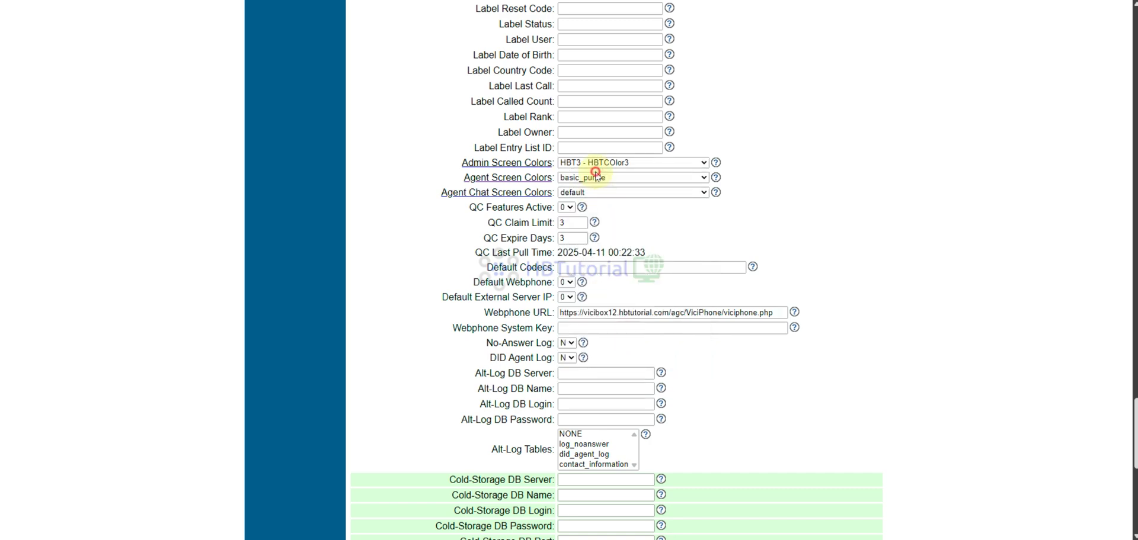
left_click(592, 177)
left_click(620, 356)
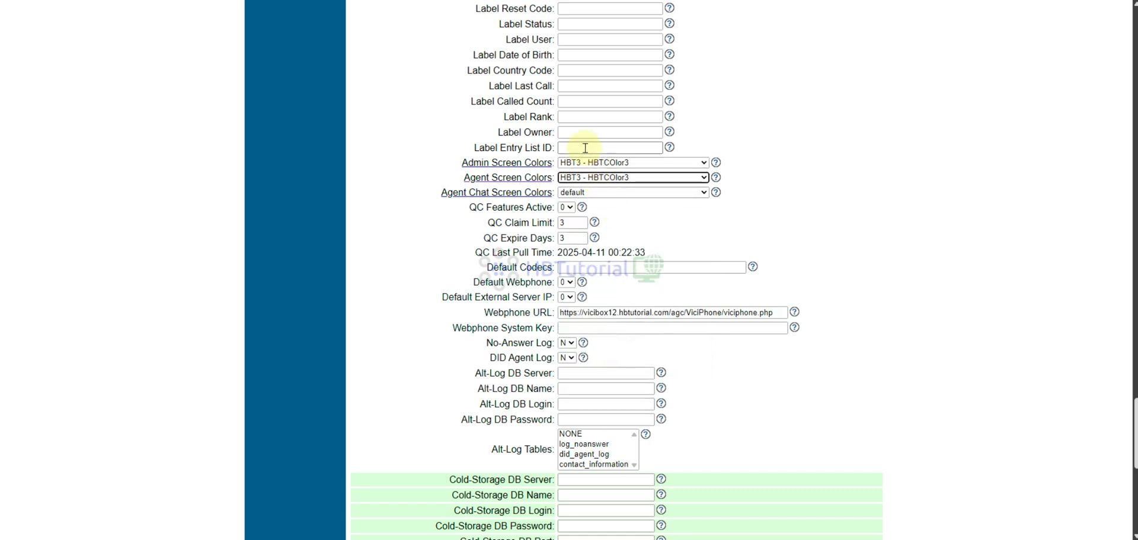
scroll(621, 407, "down", 8)
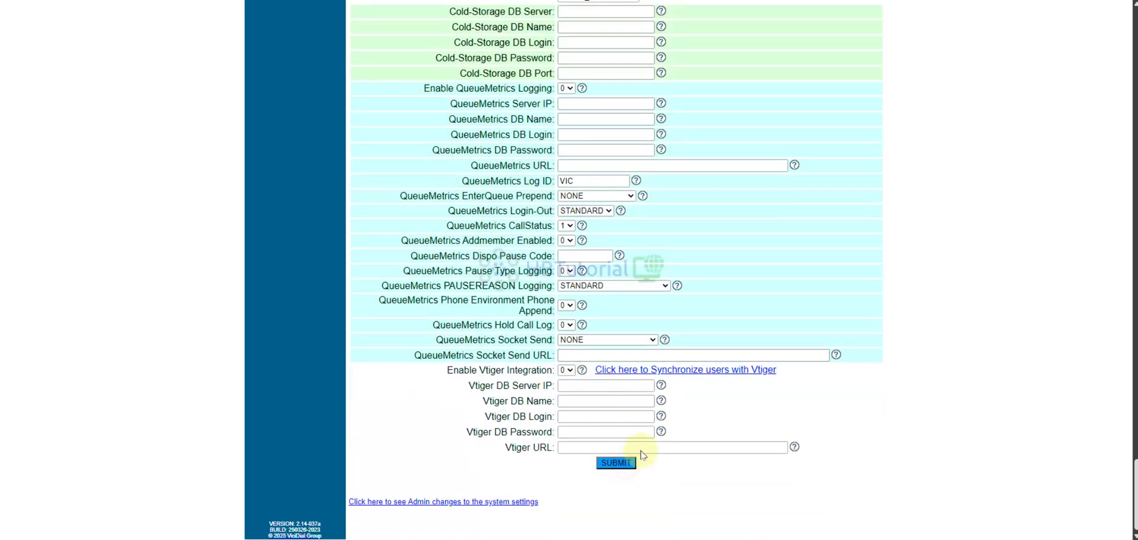
left_click(628, 466)
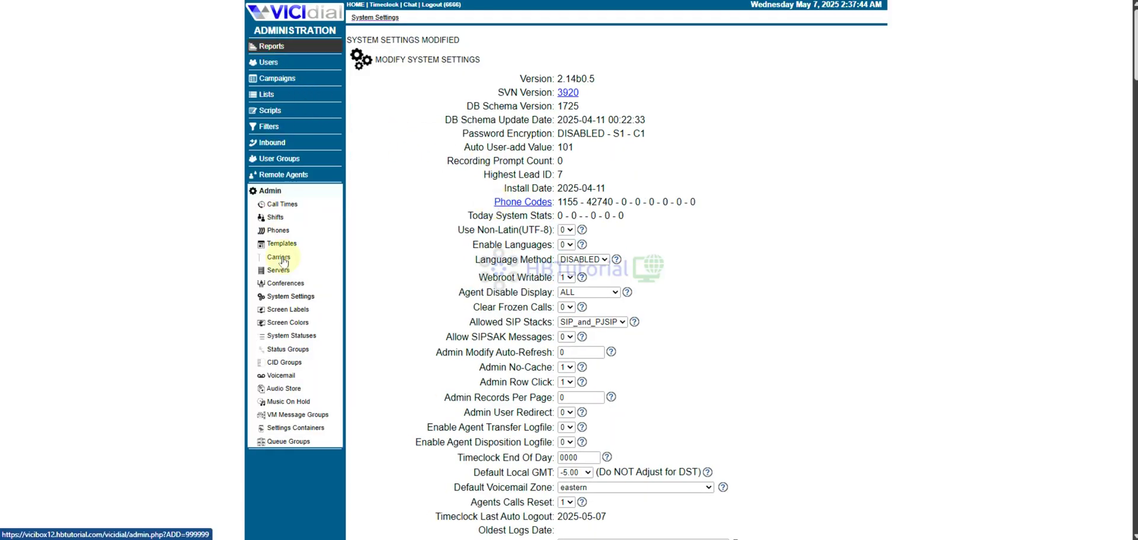
Step: Reload under the HBT3 theme and open the Real-Time Main Report
left_click(283, 298)
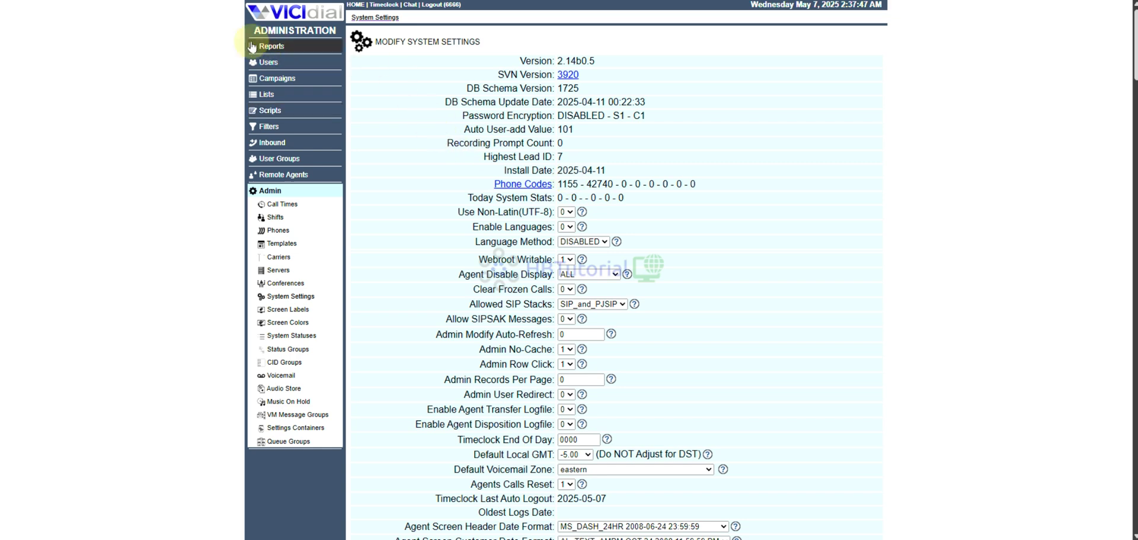
left_click(272, 47)
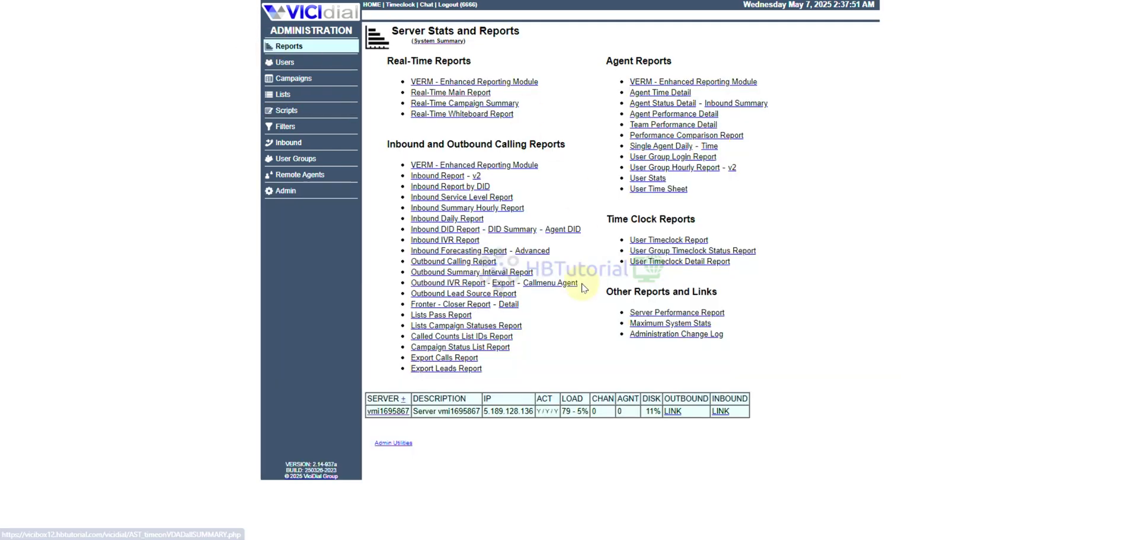
left_click(312, 24)
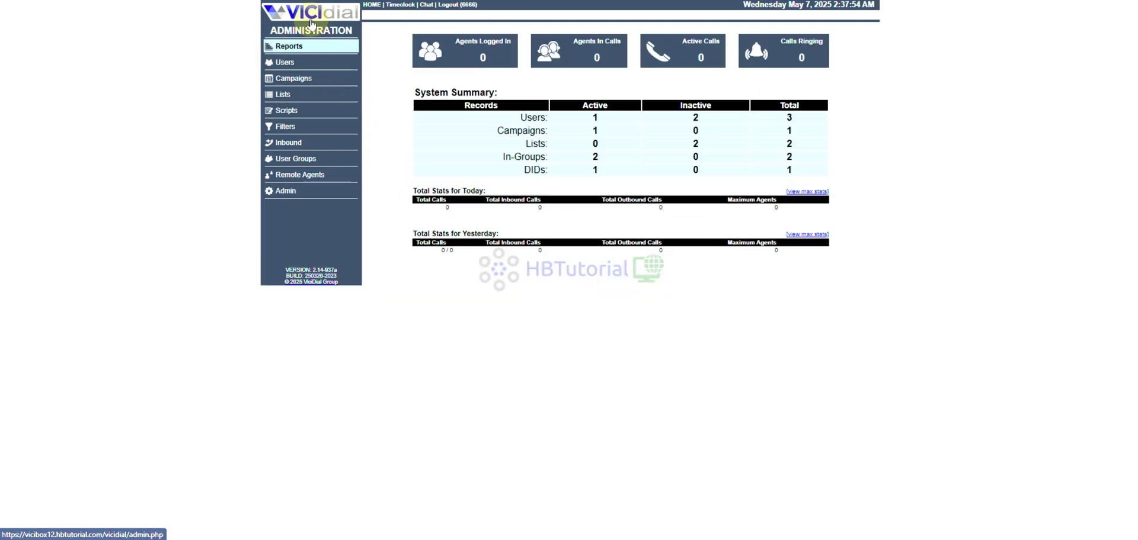
left_click(283, 46)
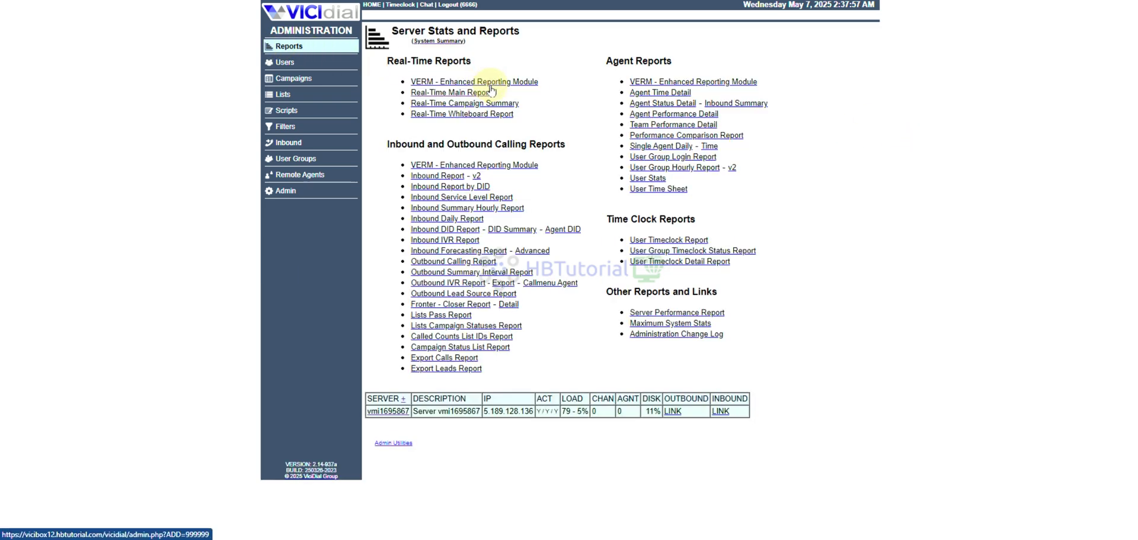
left_click(458, 94)
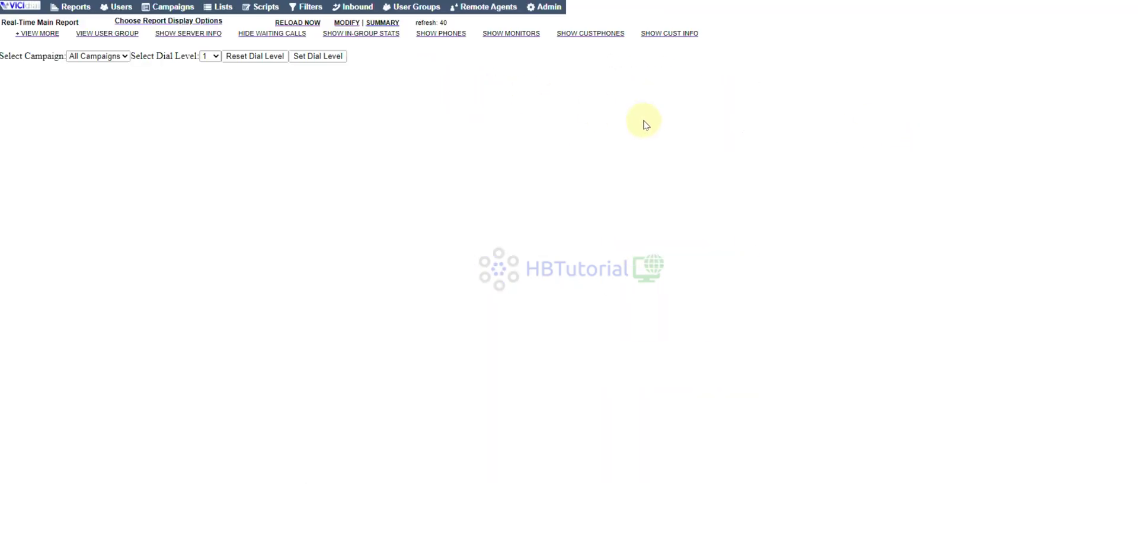
Step: Set the report's screen refresh rate to 4 seconds, then return to the admin home summary
left_click(145, 20)
left_click(406, 50)
left_click(403, 59)
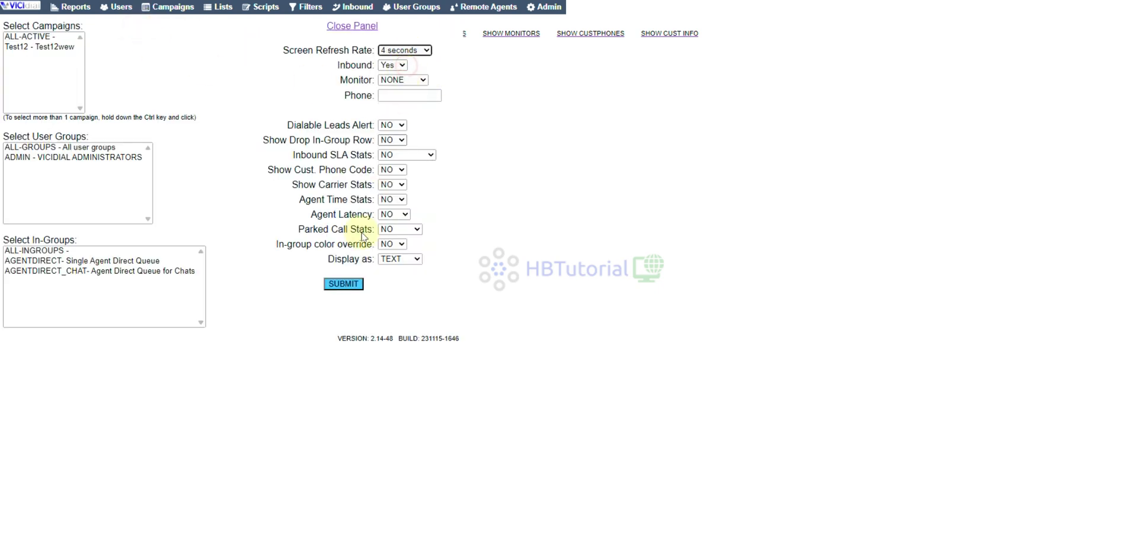
left_click(343, 284)
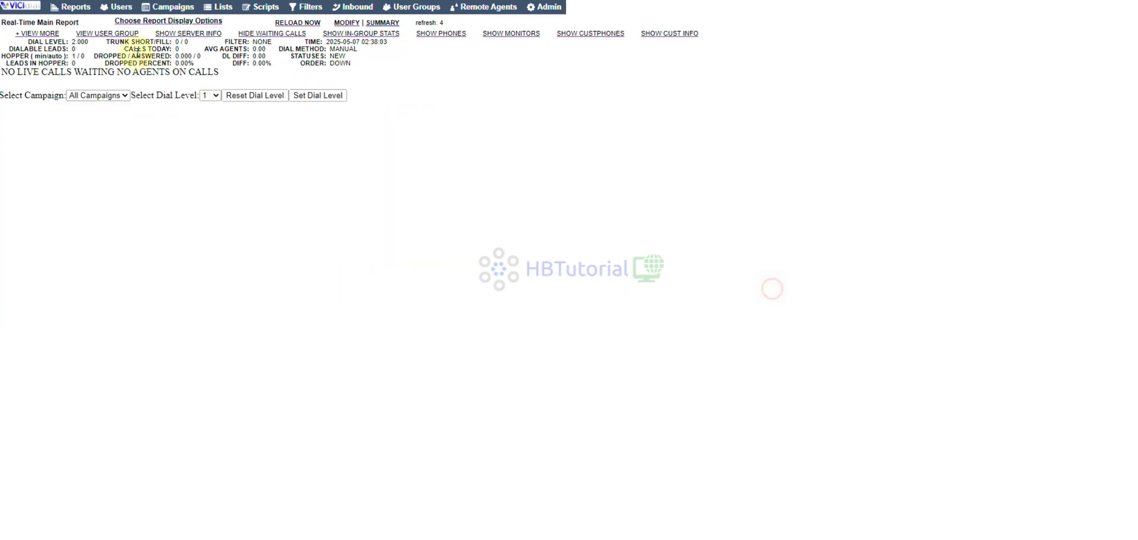
left_click(22, 12)
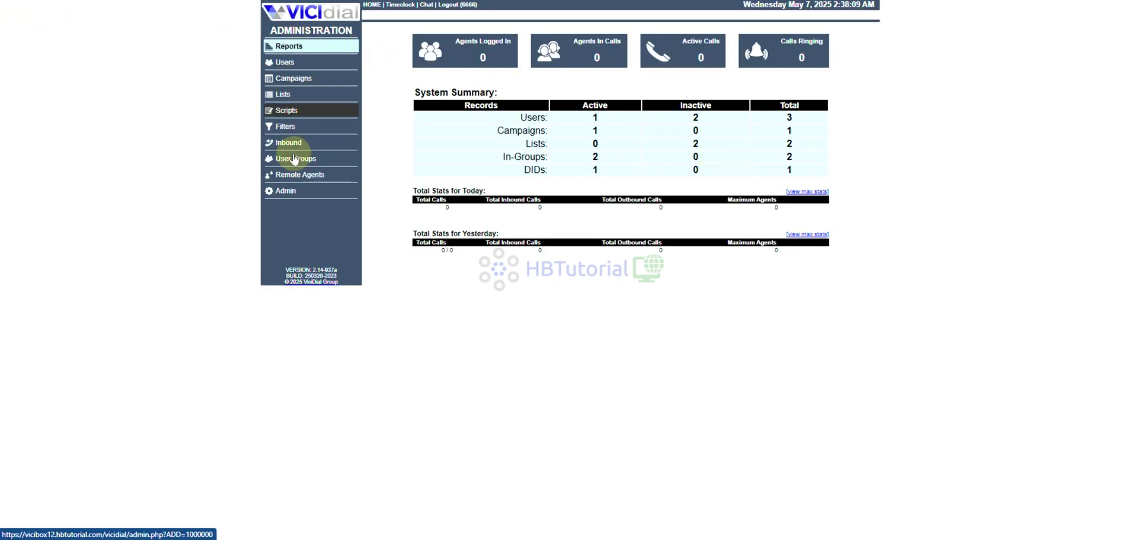
left_click(451, 7)
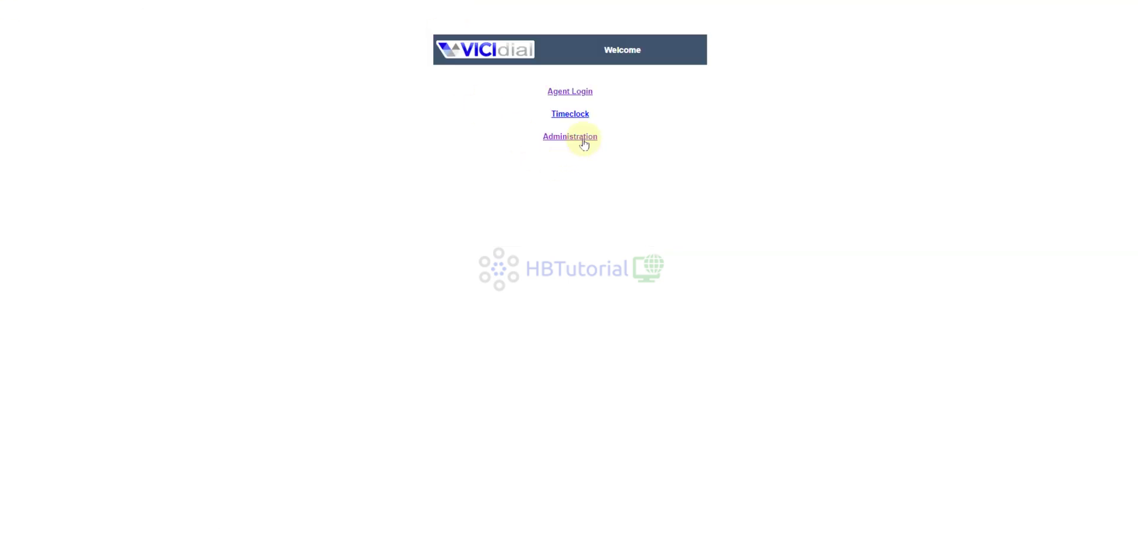
left_click(580, 94)
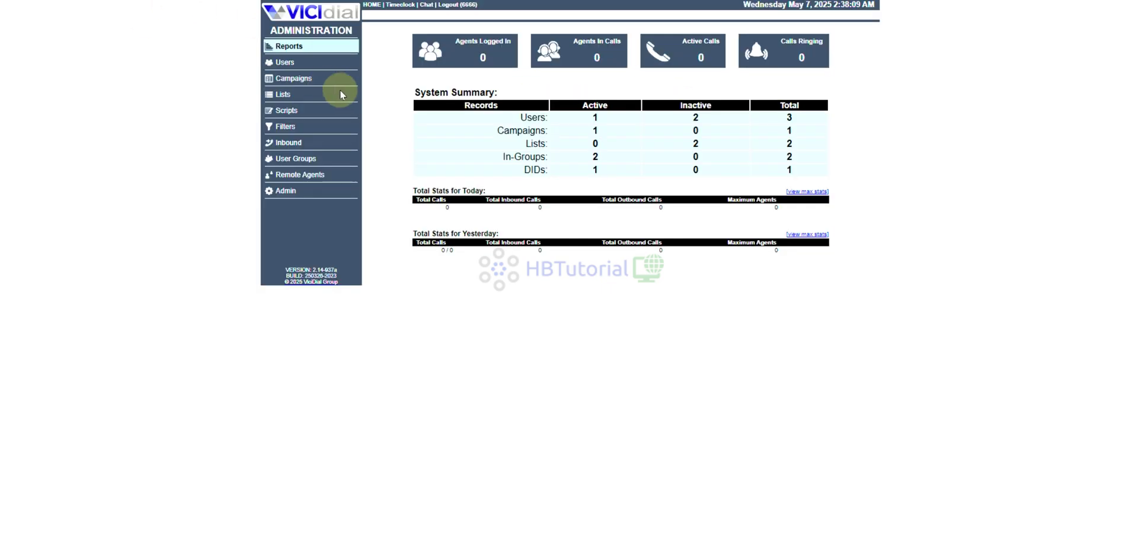
left_click(289, 47)
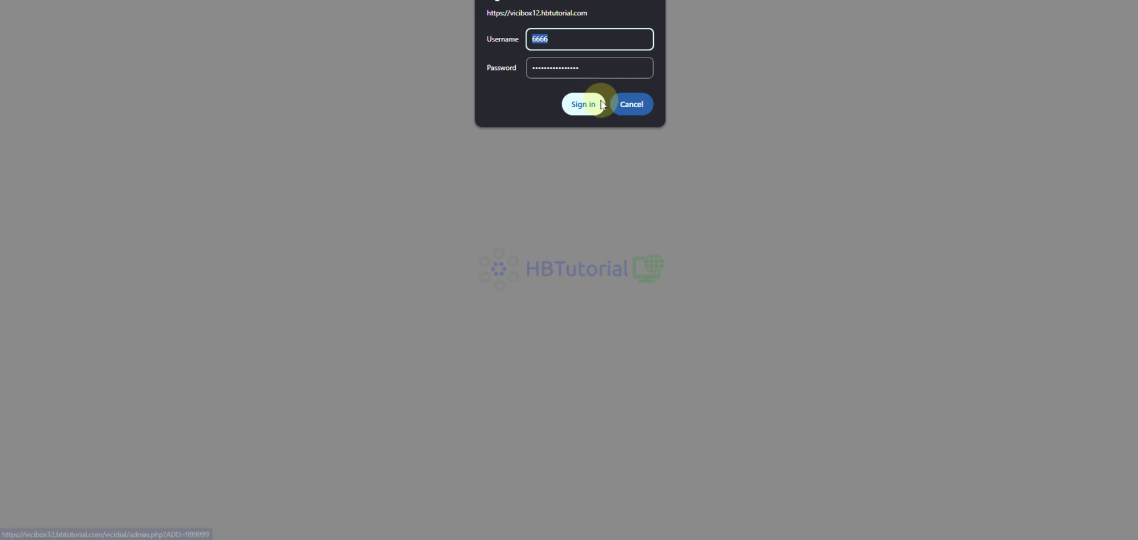
left_click(578, 102)
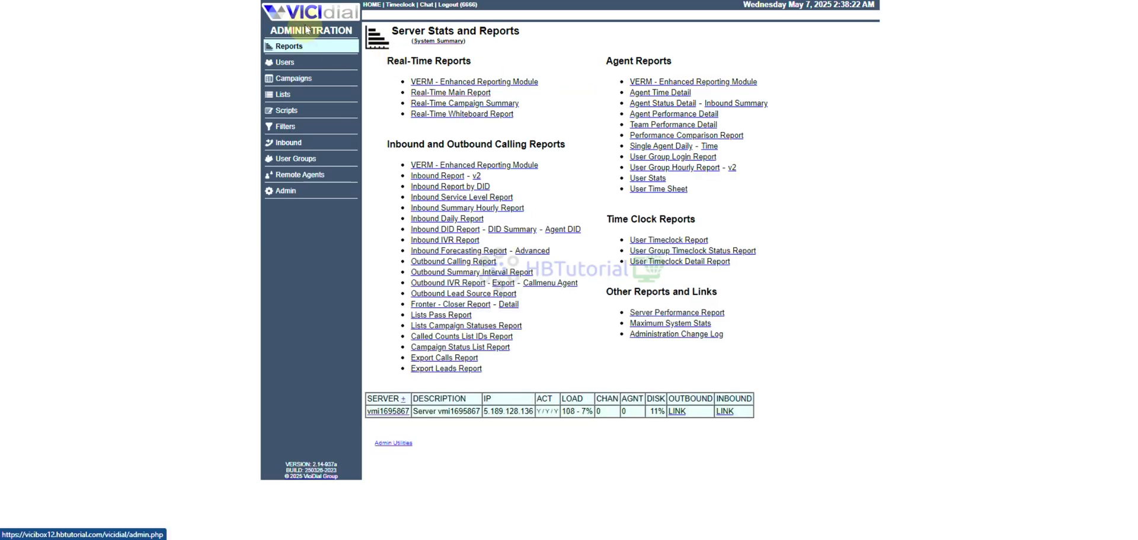
left_click(305, 30)
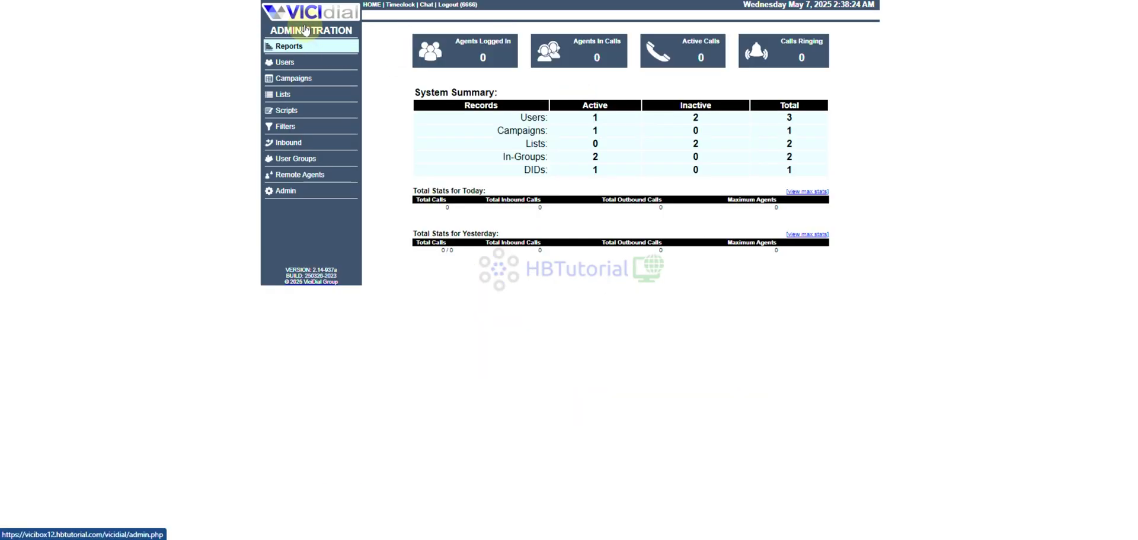